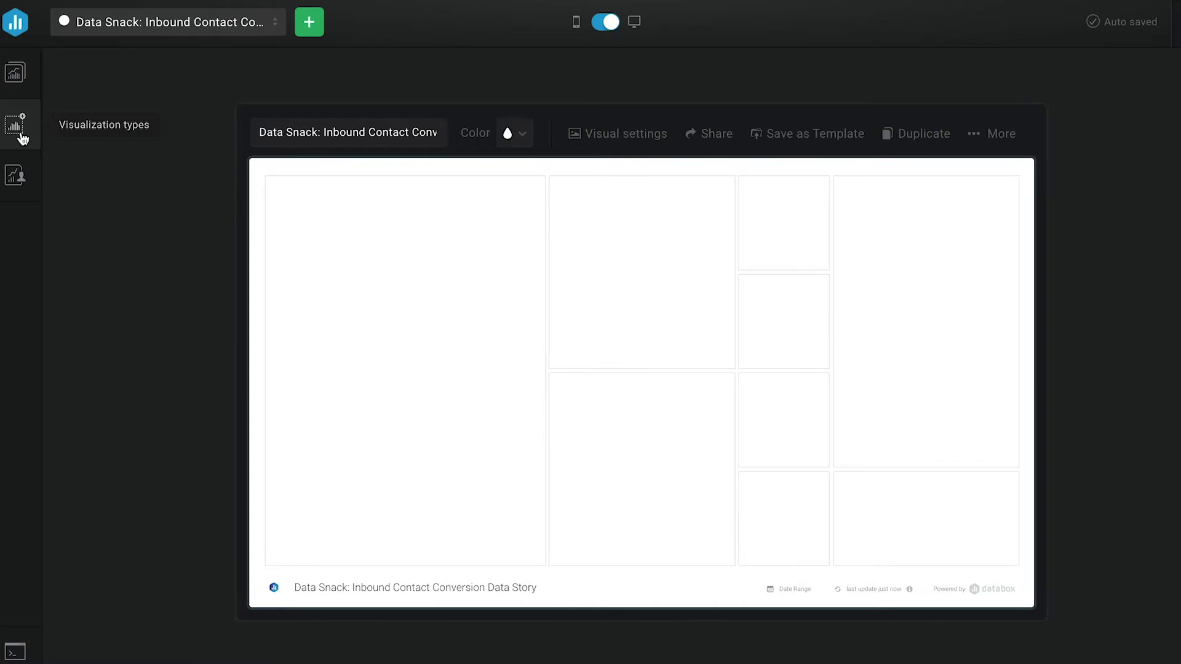
Add a line chart to the first dashboard slot plotting HubSpot New Contacts.
left_click(22, 139)
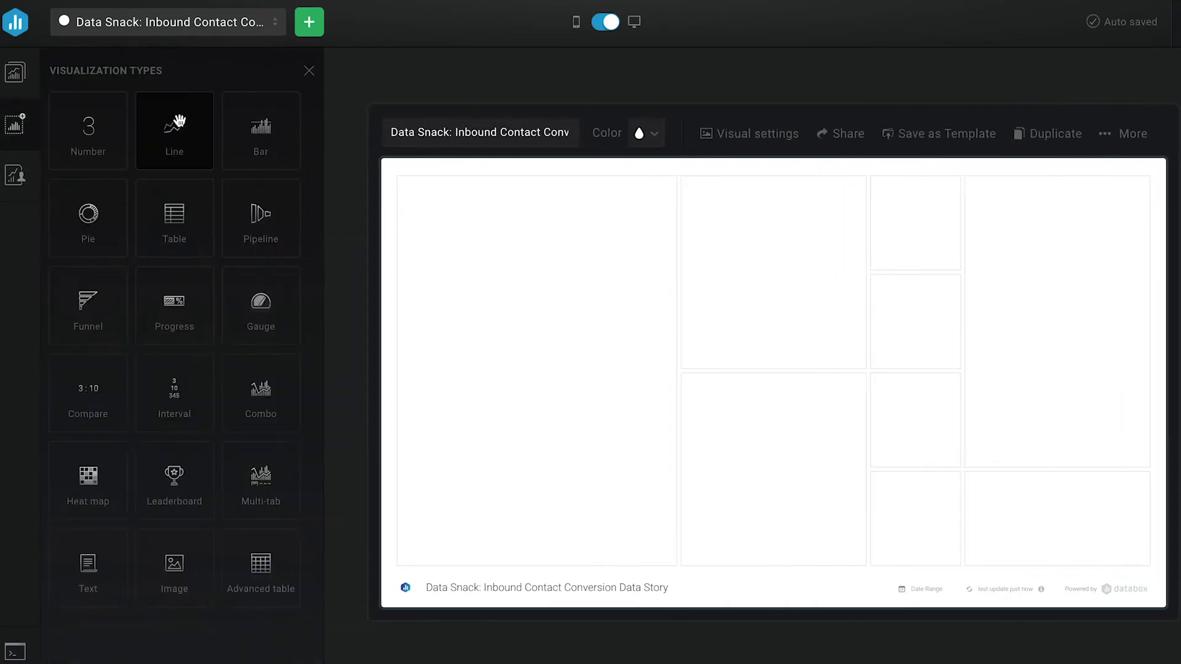
left_click_drag(174, 123, 529, 270)
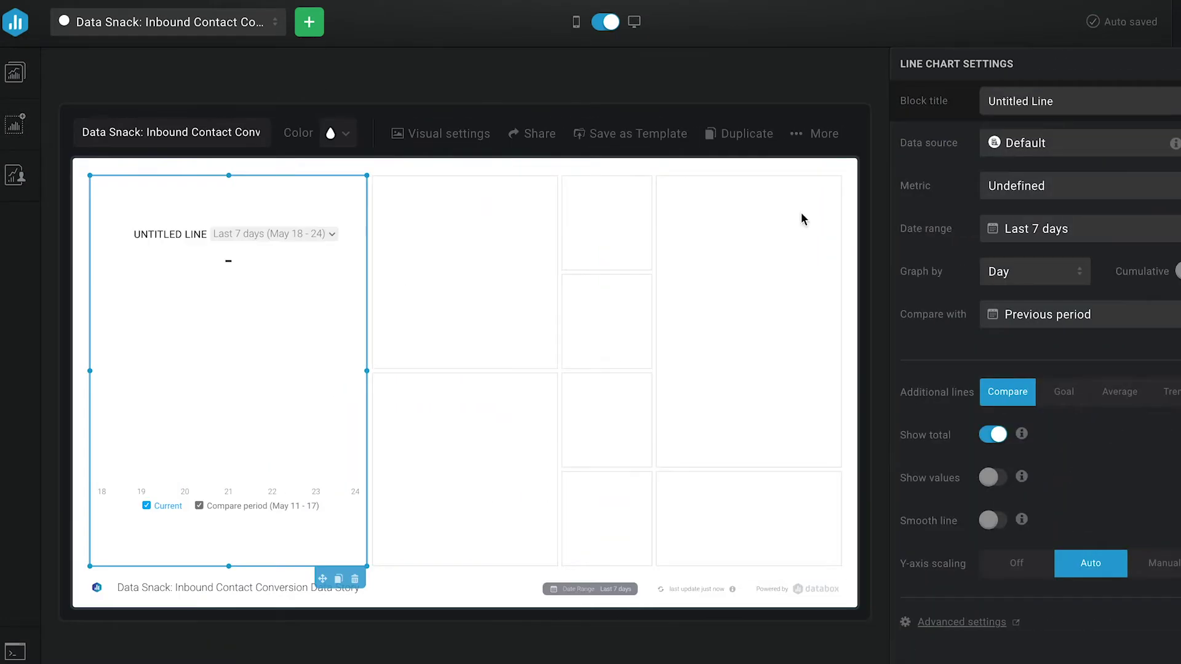
left_click(1107, 151)
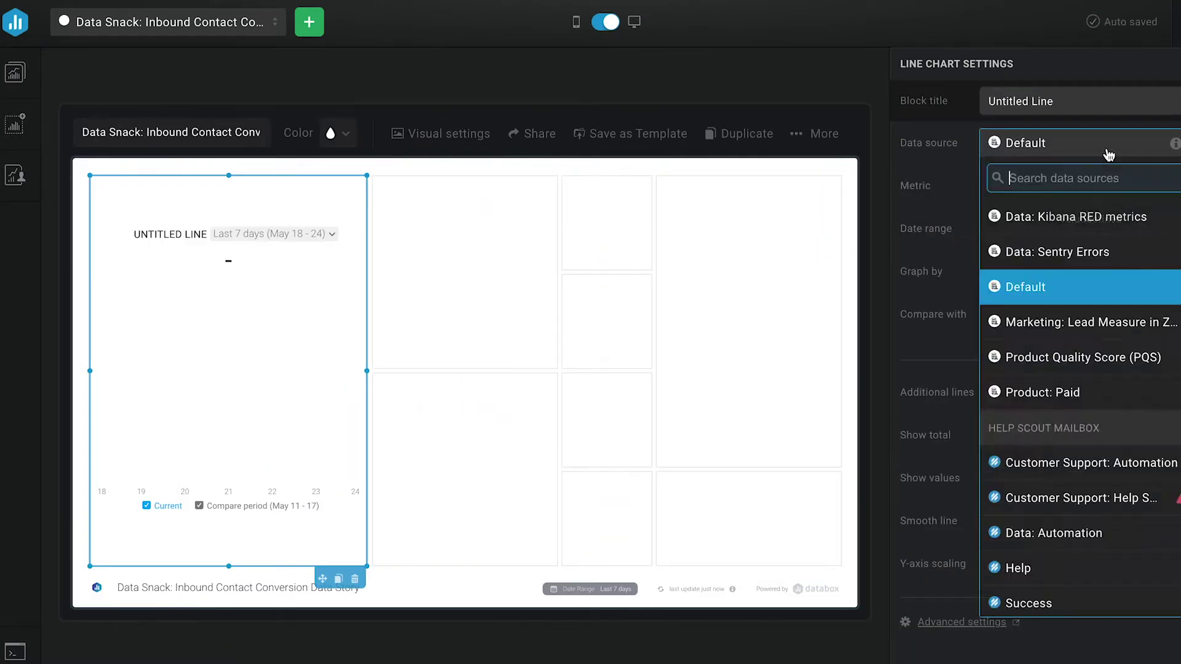
type("hubspot")
left_click(1105, 262)
left_click(1049, 188)
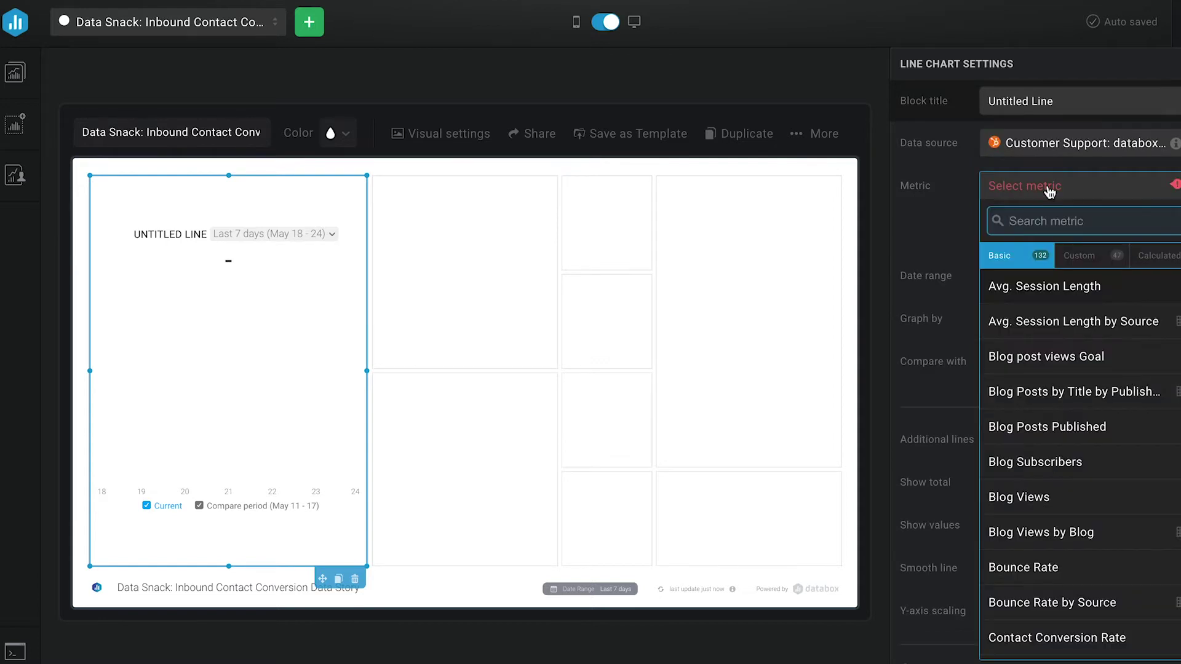
type("new con")
left_click(1059, 258)
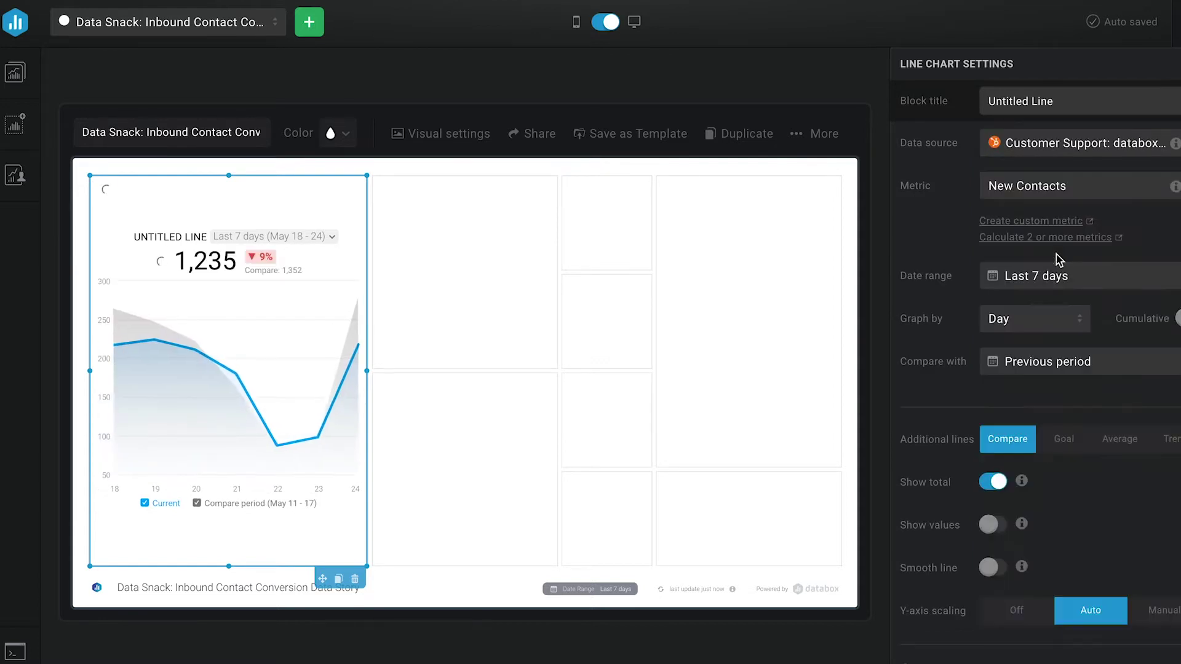
Title the chart 'New Inbound Contacts' and set its date range to the last 12 months.
triple_click(1065, 119)
type("New Inbound Contacts")
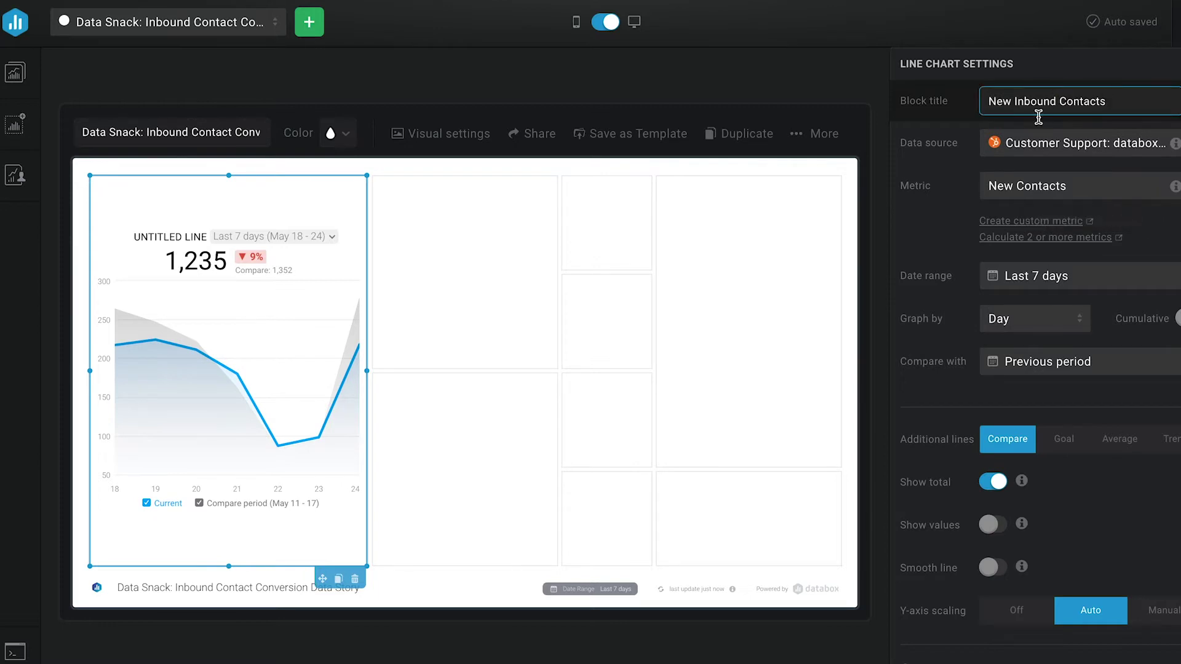
left_click(1050, 274)
double_click(1073, 554)
type("12")
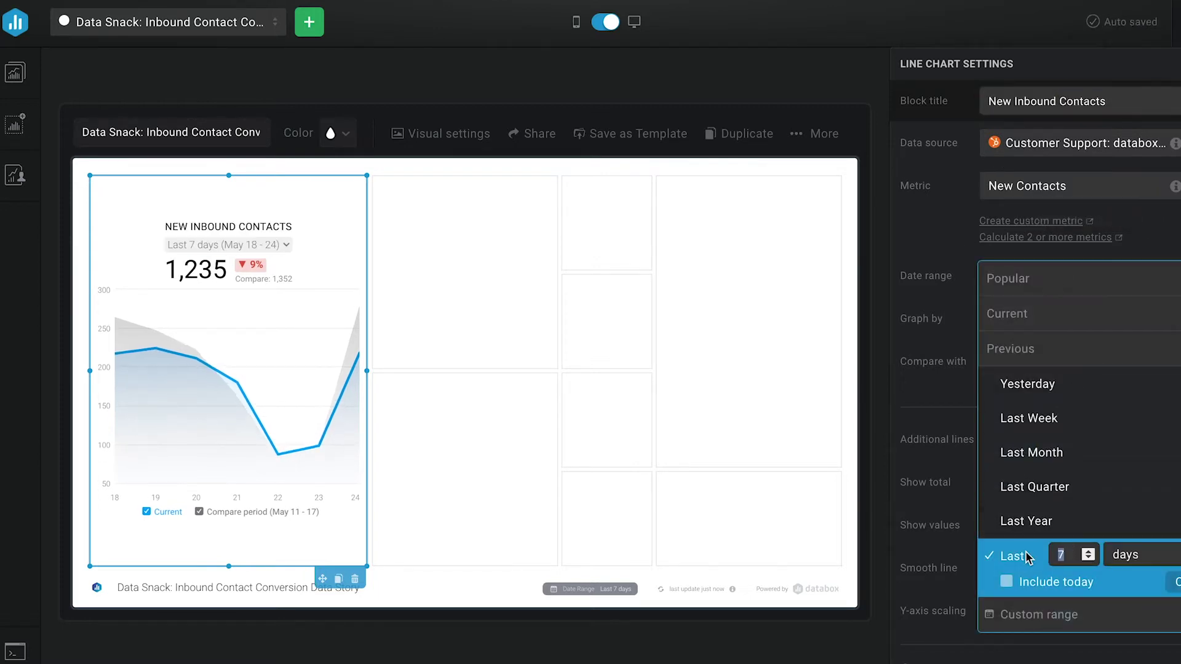
left_click(1149, 553)
left_click(1154, 469)
left_click(1175, 583)
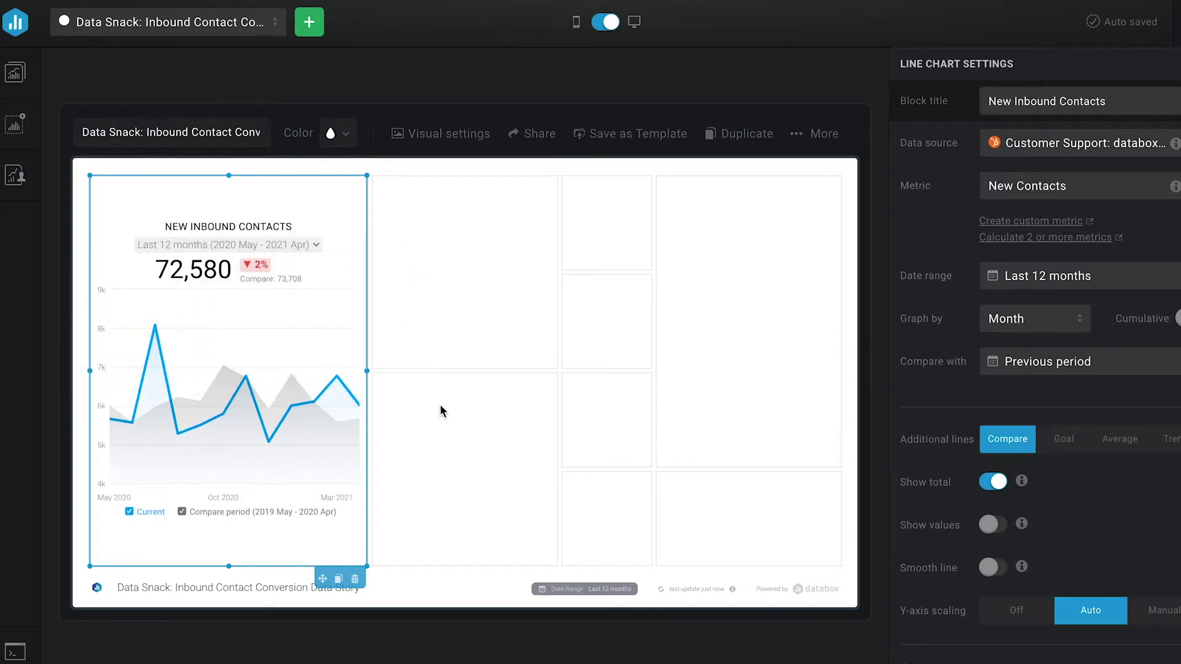
left_click(15, 125)
Place a two-column combo chart in the next slot with HubSpot New Contacts as bars.
left_click_drag(254, 384, 751, 304)
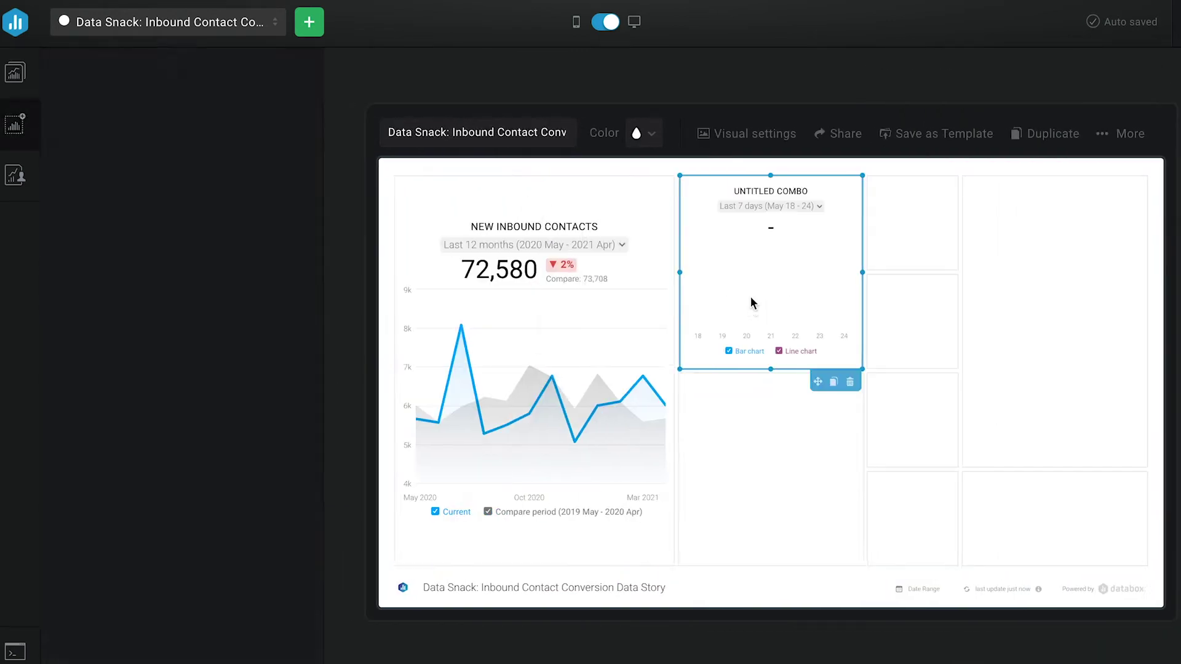
left_click_drag(632, 278, 653, 280)
left_click(1085, 191)
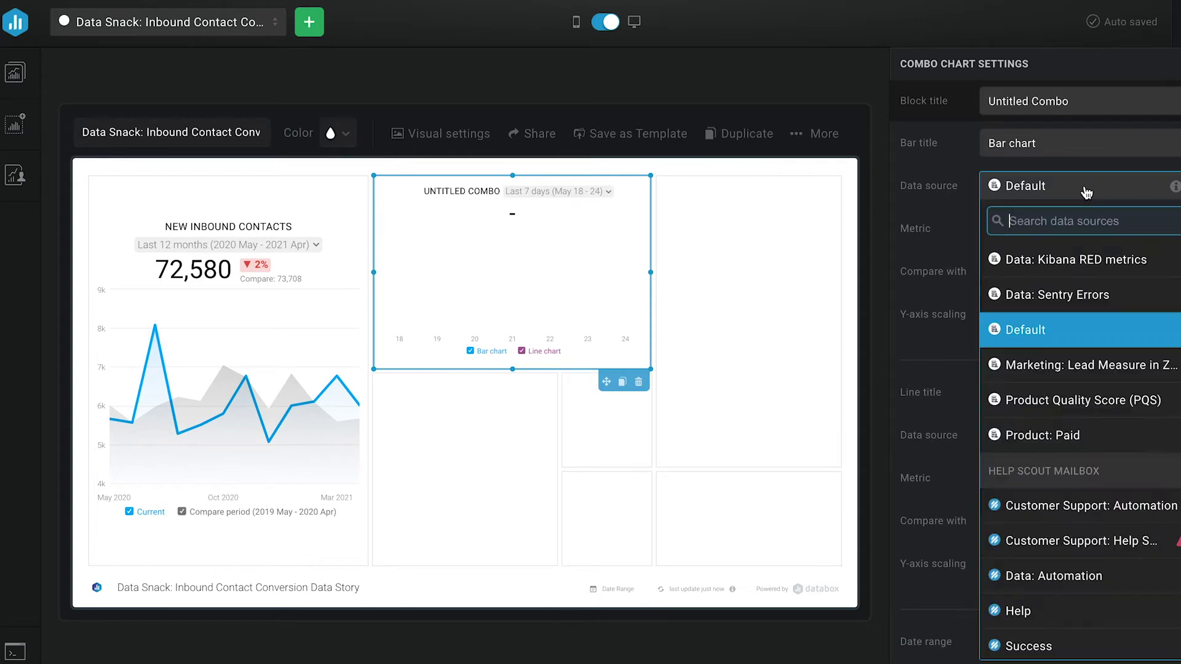
type("hubspo")
left_click(1079, 368)
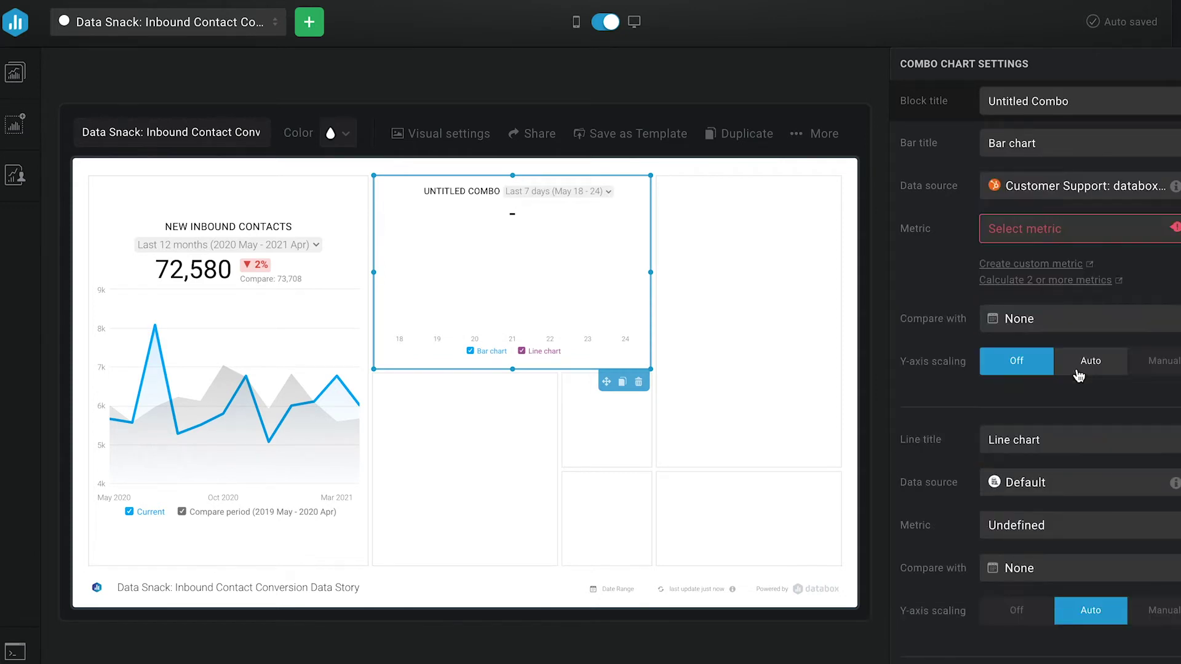
type("new conta")
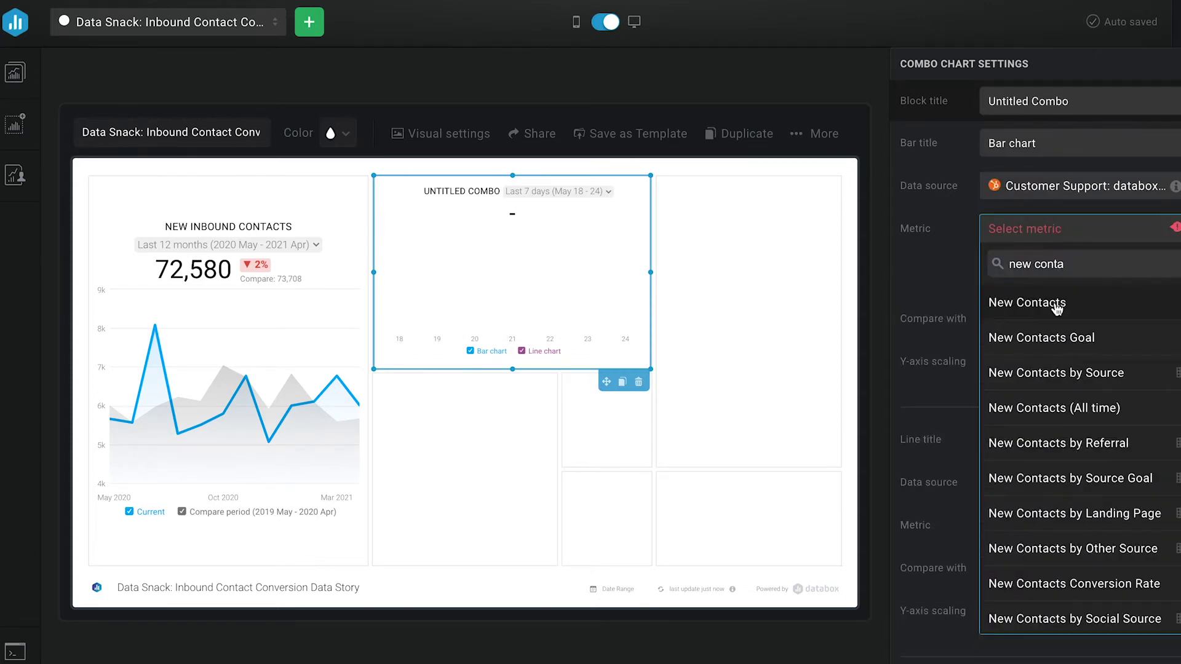
left_click(1059, 307)
scroll(921, 386, "down", 1)
scroll(935, 369, "down", 2)
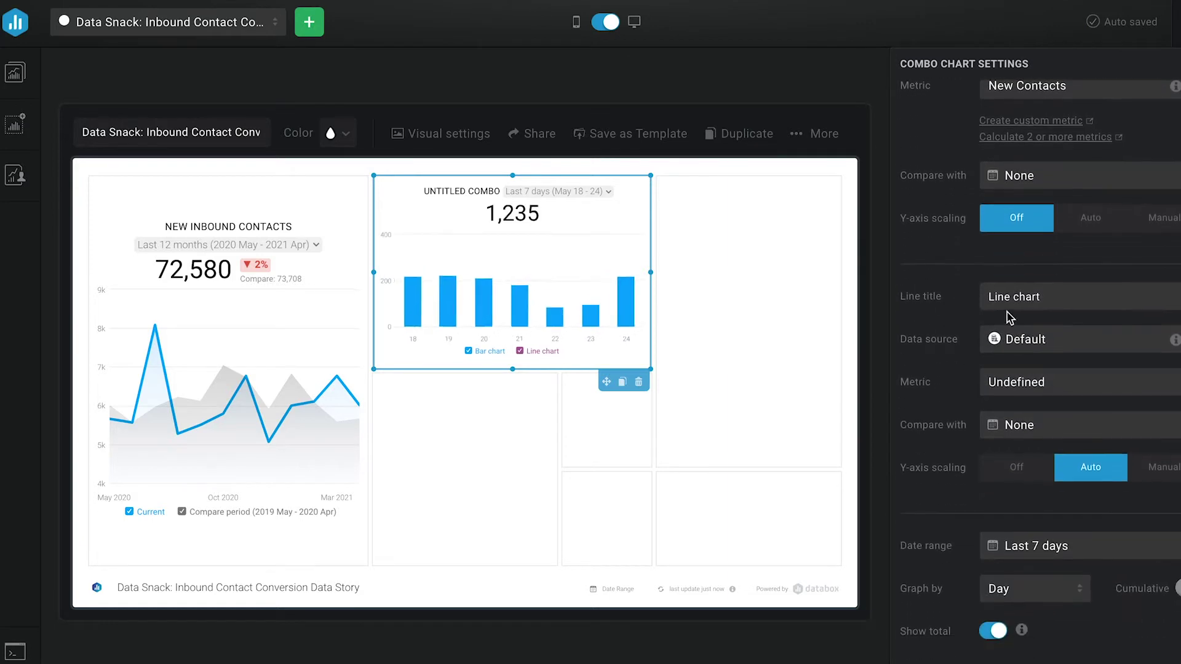
Plot Marketing: Website Sessions as the combo chart's line.
left_click(1026, 346)
type("websi")
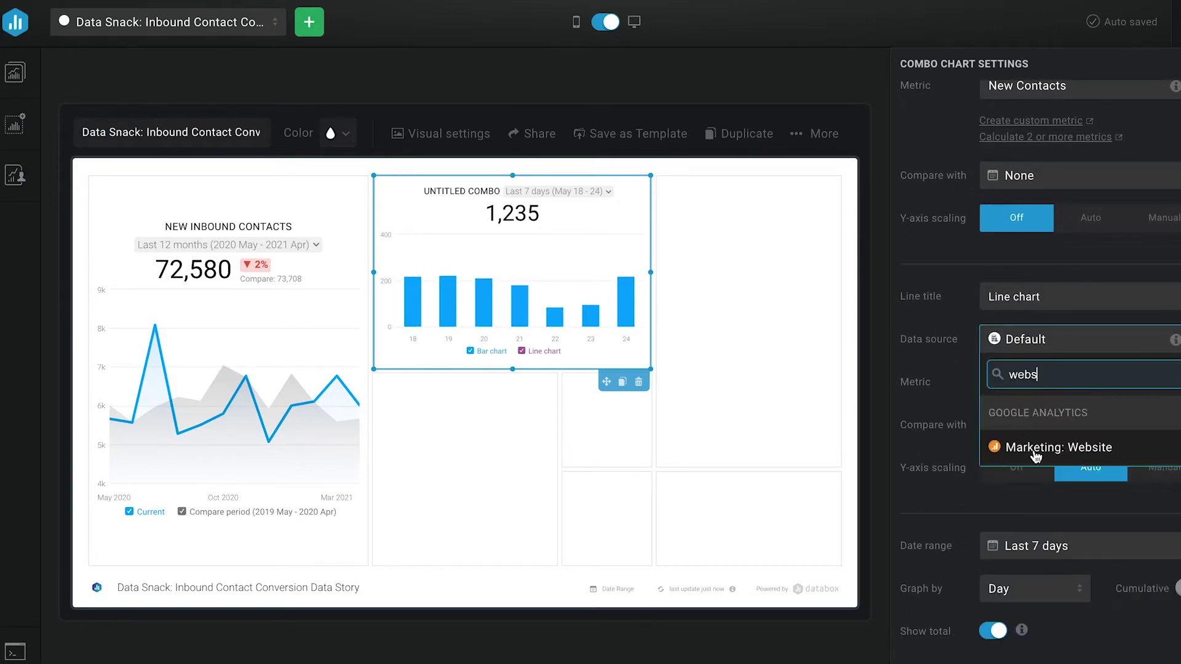
left_click(1036, 449)
left_click(1027, 385)
type("sessi")
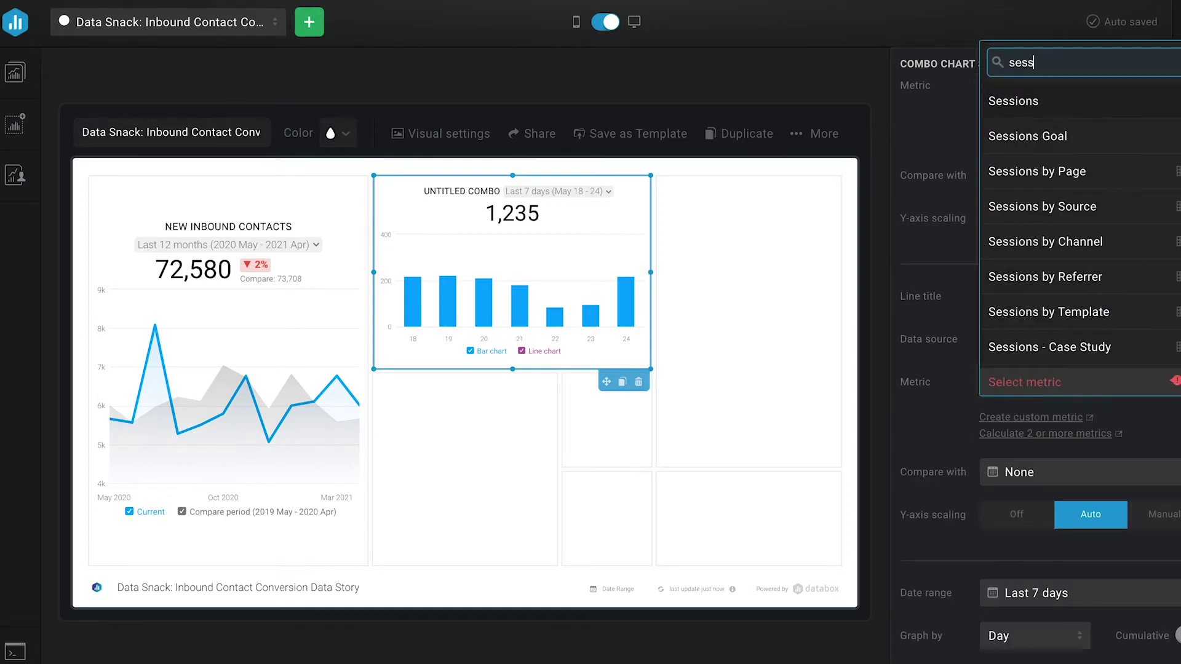
left_click(1025, 104)
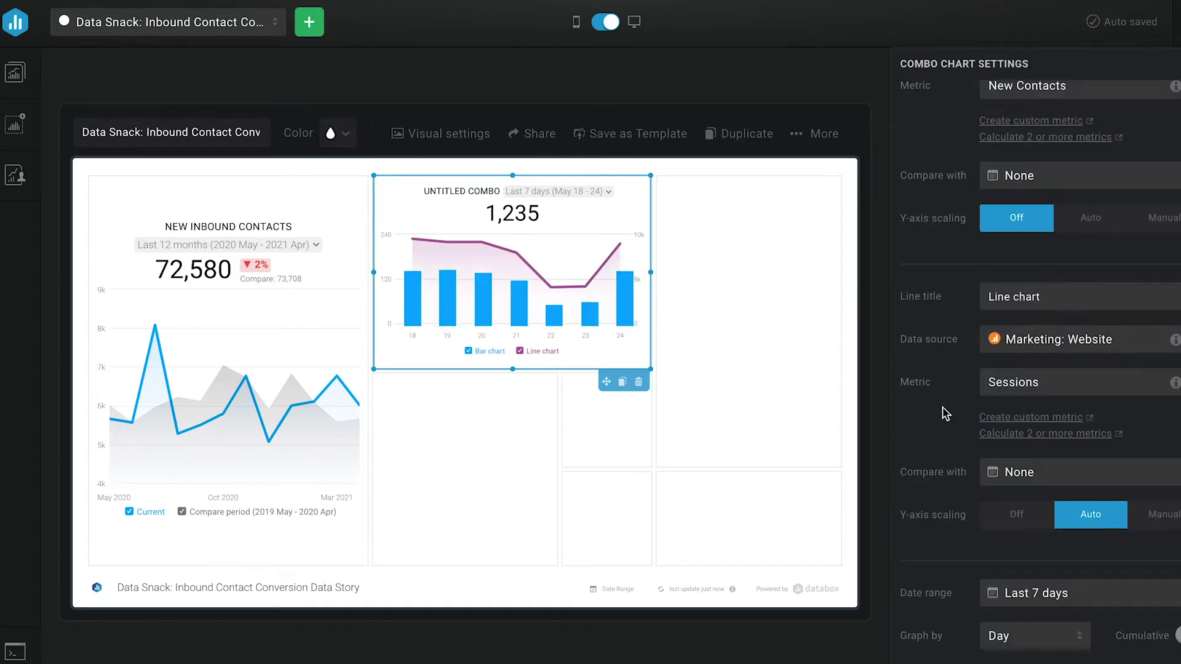
Set the combo chart's date range to the last 12 months.
scroll(984, 424, "down", 3)
left_click(1042, 445)
double_click(1051, 378)
type("12")
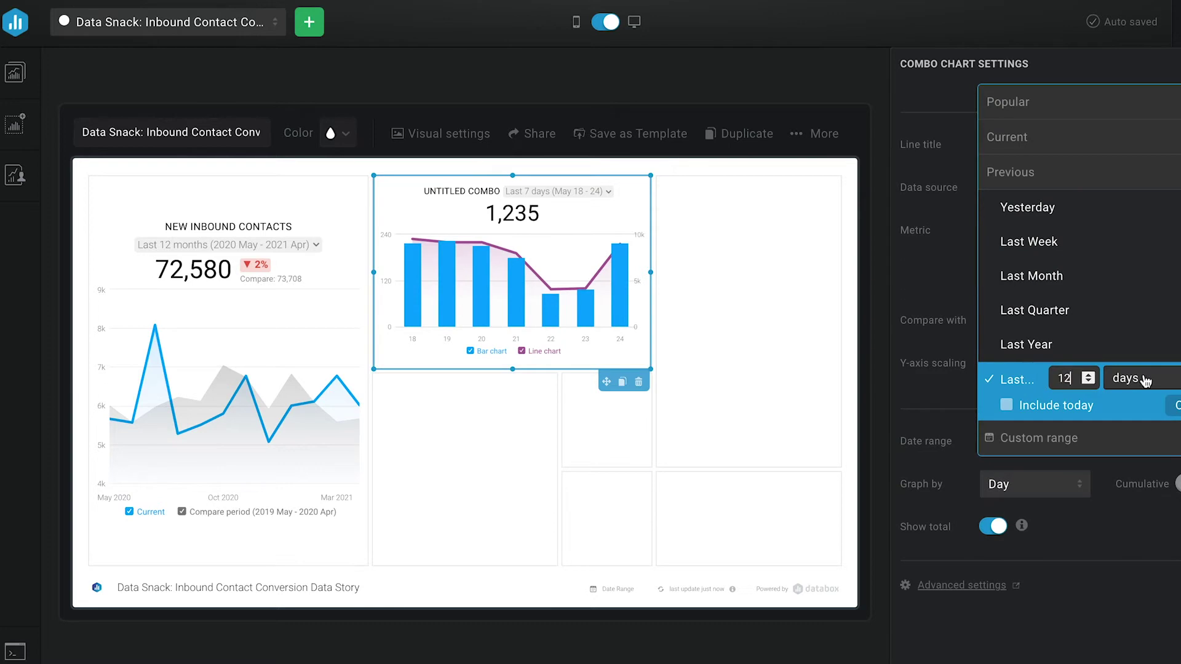
left_click(1140, 378)
left_click(1133, 516)
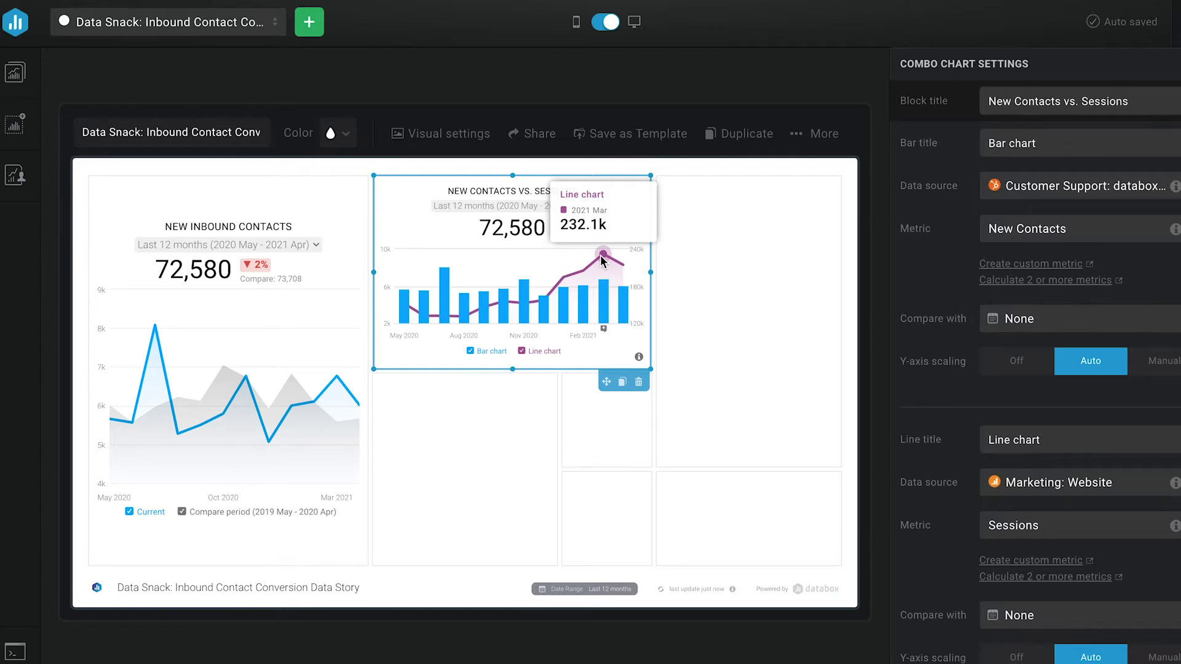
Add a line chart in the right-hand slot charting HubSpot New Contacts Conversion Rate.
left_click(15, 124)
left_click_drag(158, 131, 1030, 279)
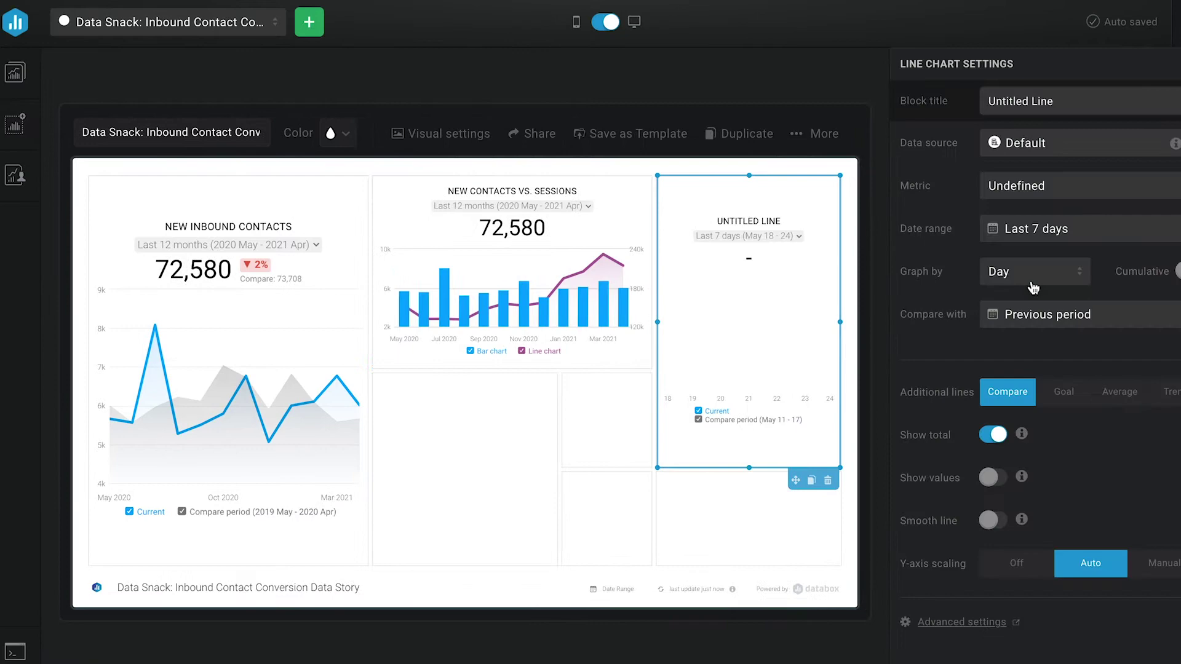
left_click(1075, 146)
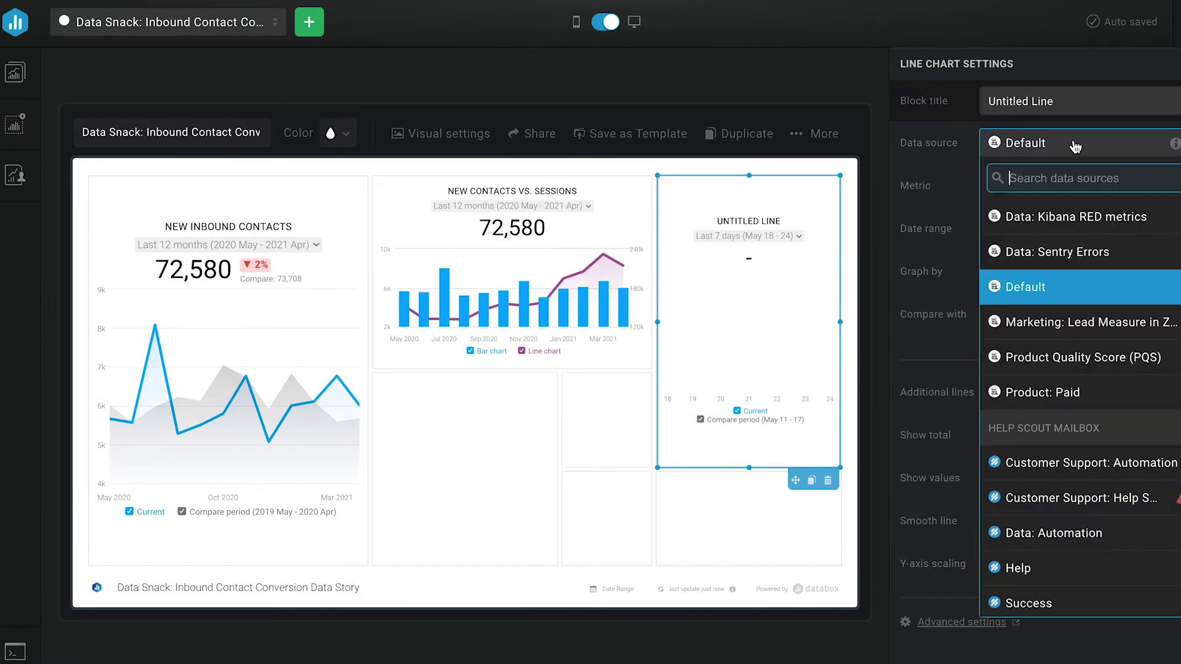
type("hubspot")
left_click(1045, 220)
left_click(1039, 192)
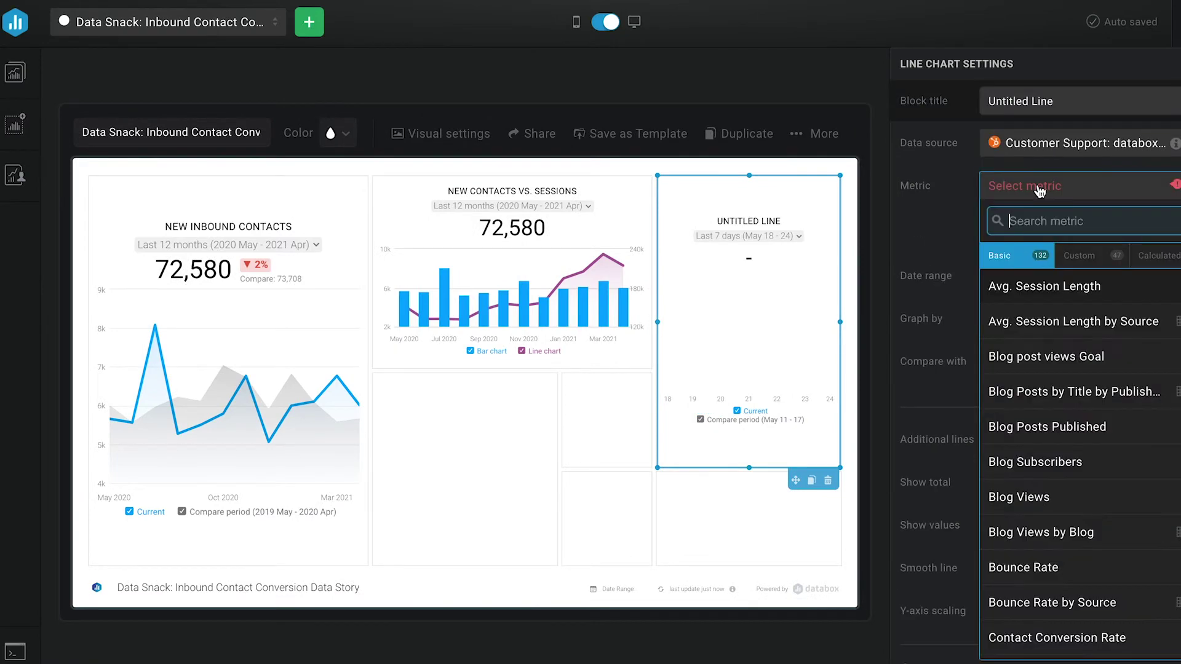
type("new cont")
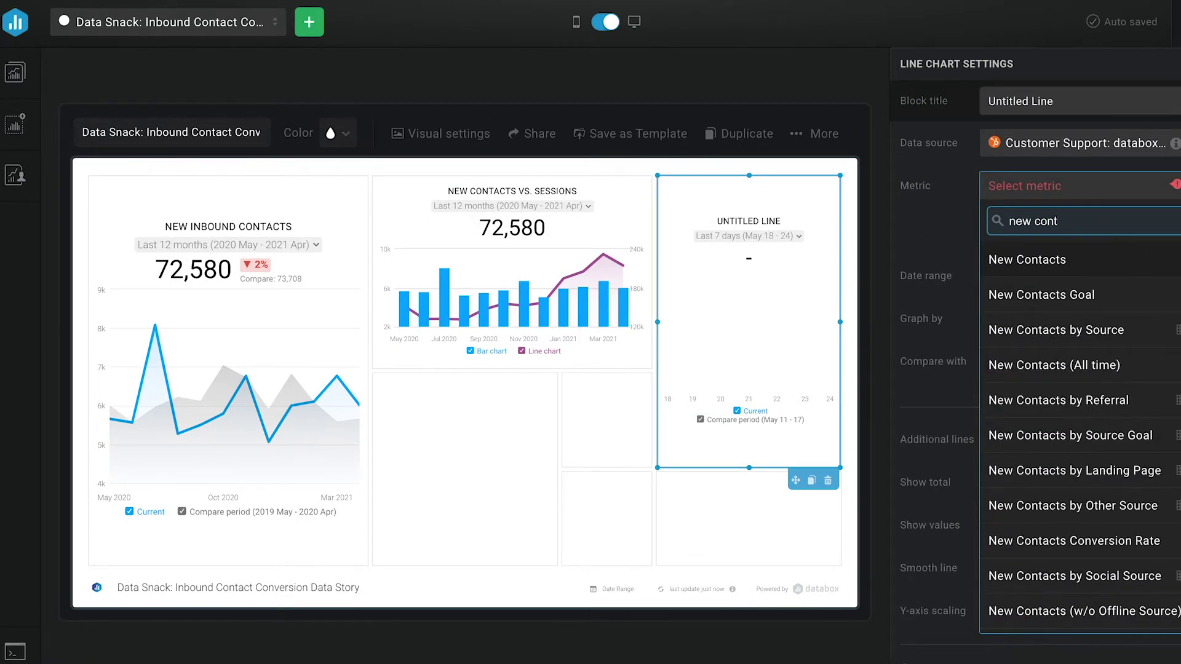
left_click(1070, 541)
Set its range to the last 12 months, hide the total, and show point values.
left_click(1094, 280)
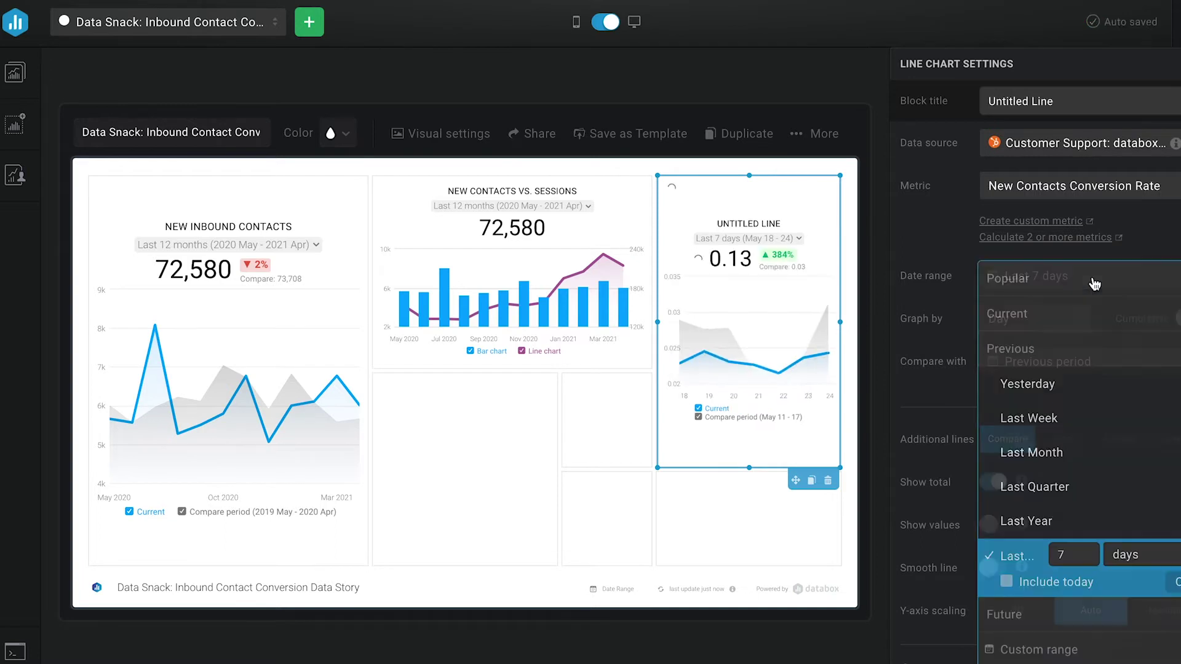
double_click(1073, 554)
type("12")
left_click(1115, 556)
left_click(1126, 454)
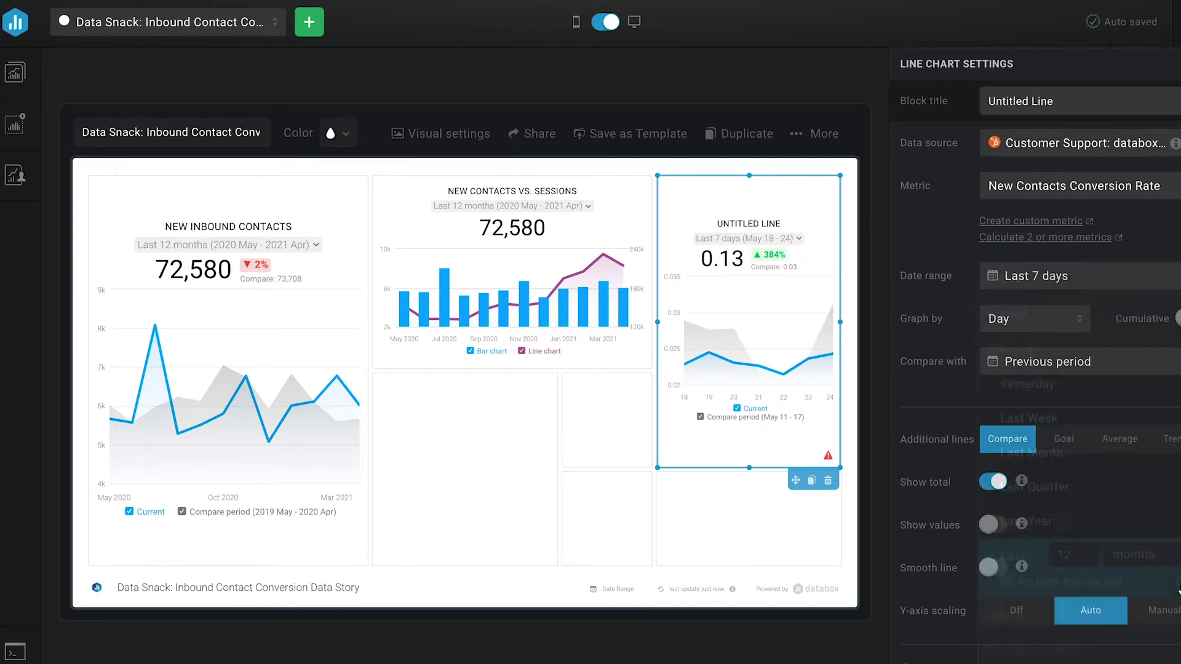
left_click(991, 481)
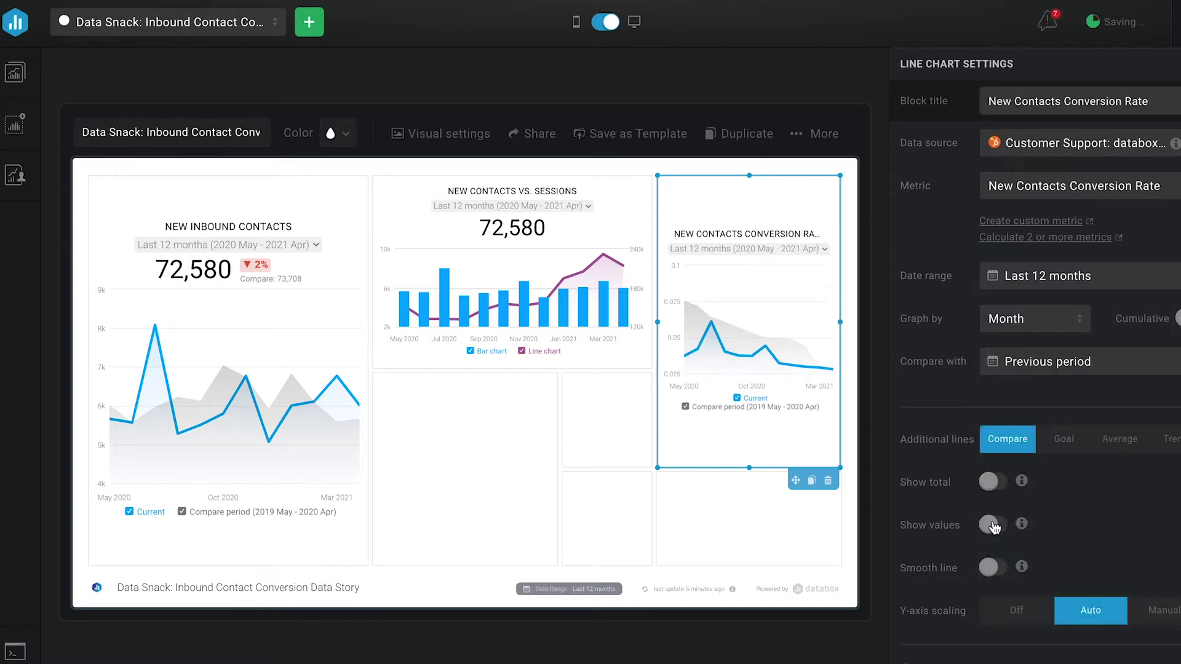
left_click(991, 526)
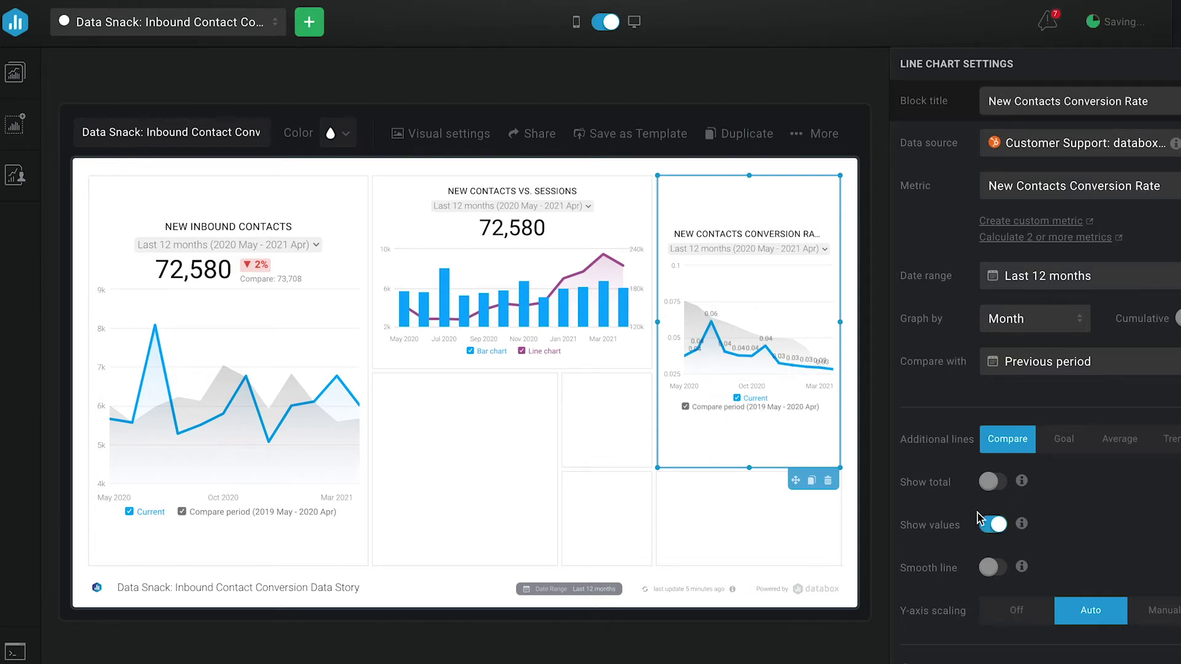
mouse_move(687, 364)
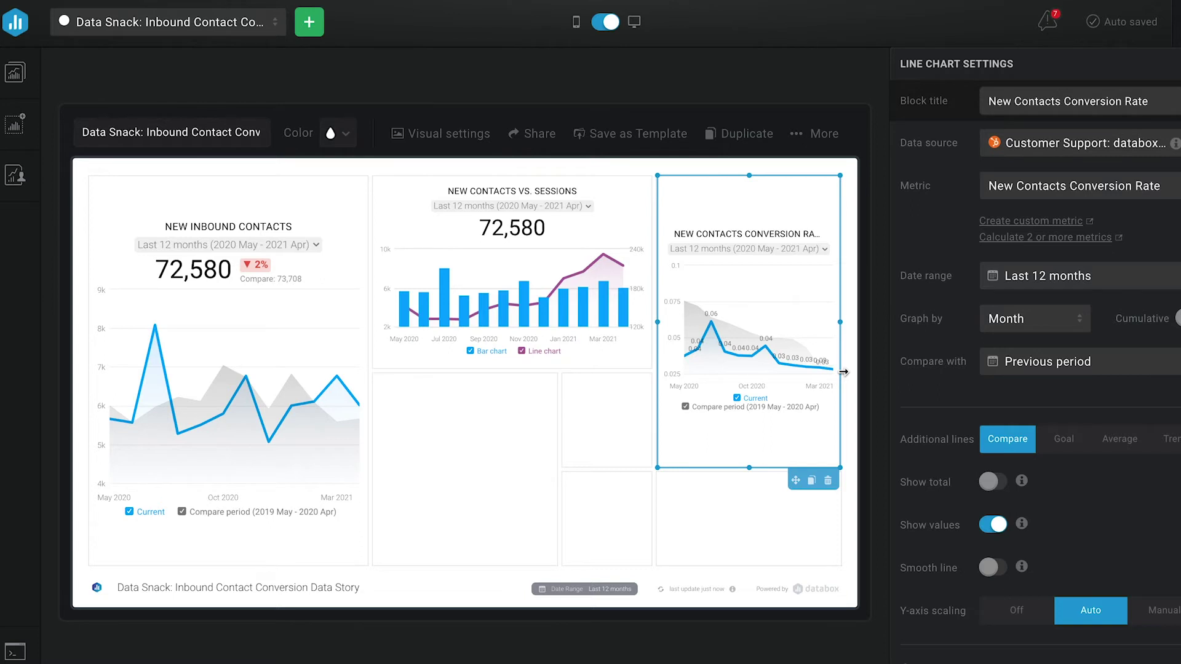
left_click(369, 567)
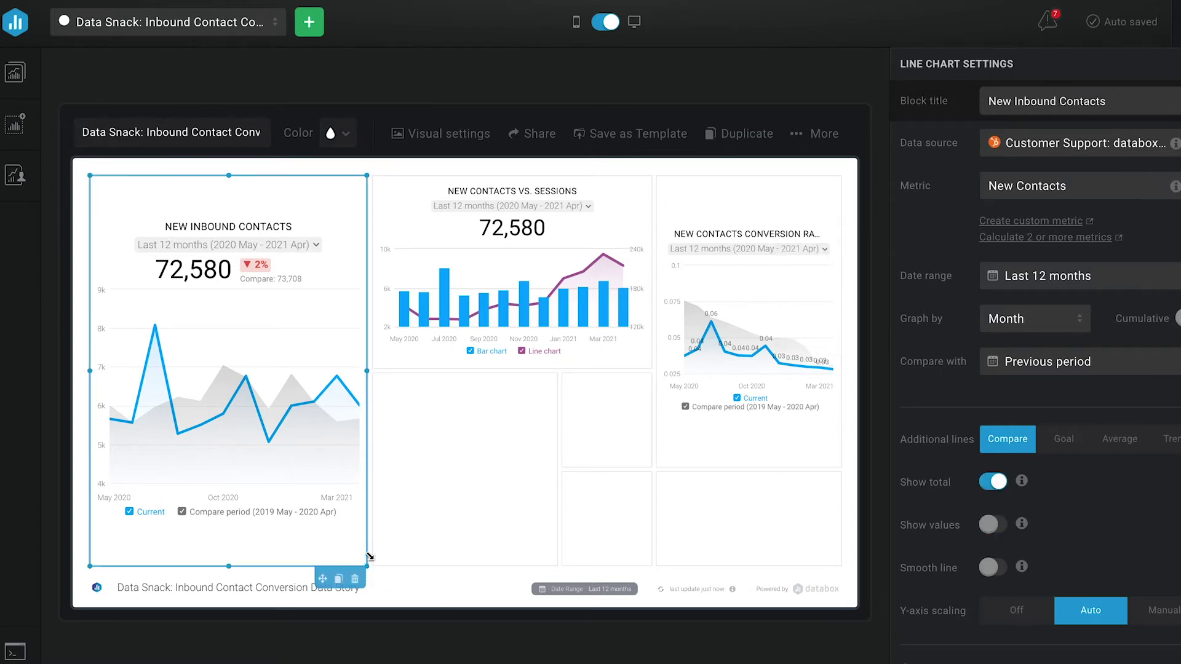
Shrink New Inbound Contacts to the top-left cell and add an enlarged New Contacts by Source table below.
left_click_drag(369, 556, 272, 271)
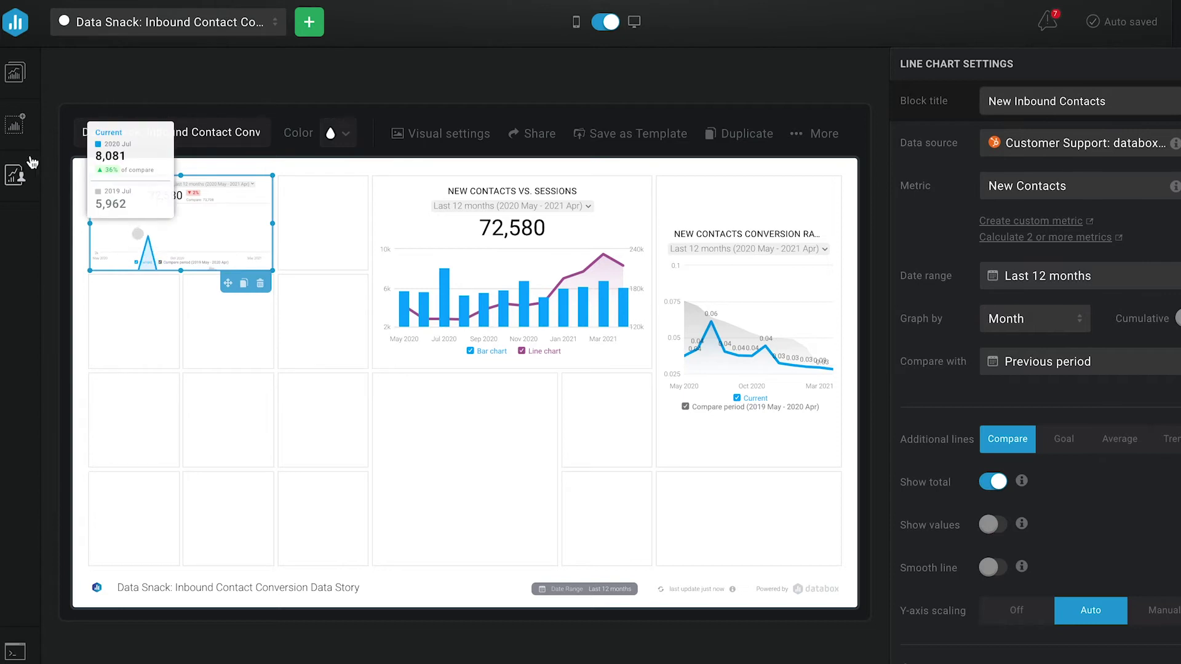
left_click(15, 86)
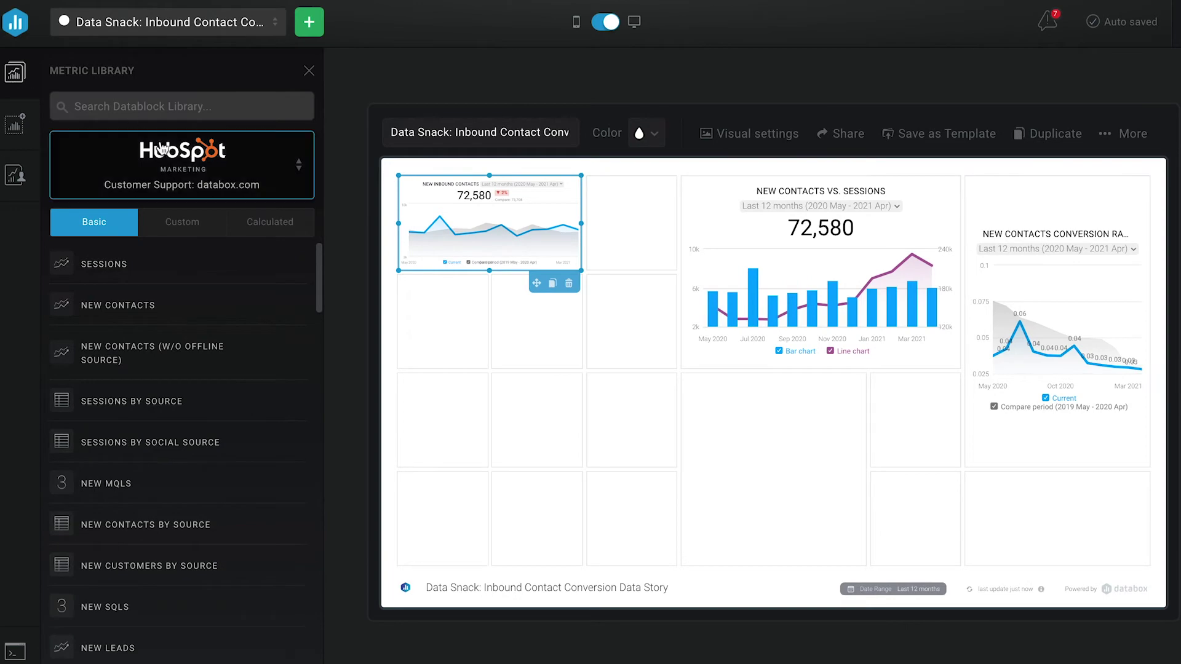
left_click(194, 106)
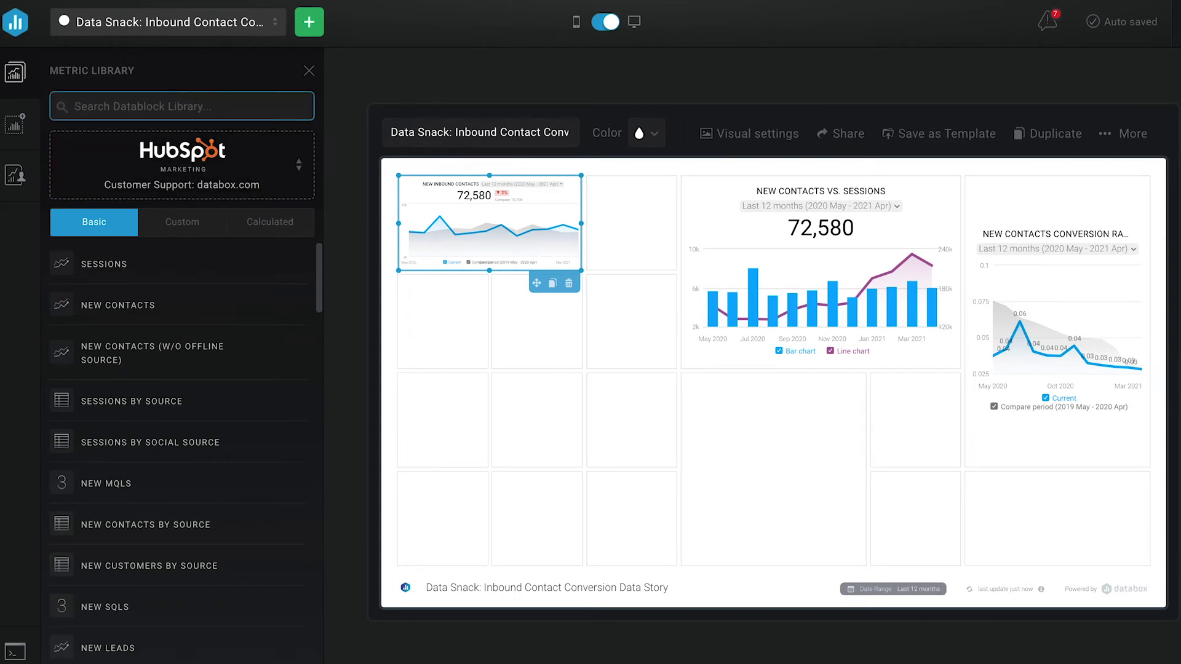
type("new conta")
left_click_drag(123, 326, 433, 335)
left_click_drag(180, 370, 272, 566)
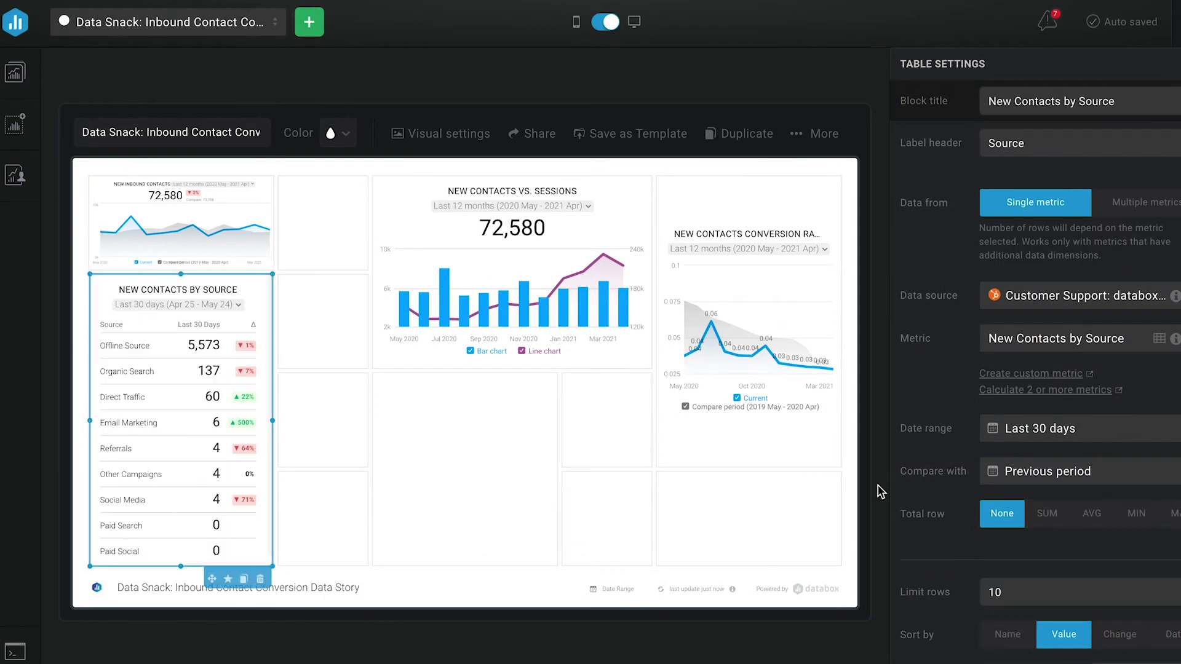
Set the table to the last 12 months and move New Contacts vs. Sessions beside it.
left_click(1117, 435)
left_click(1149, 371)
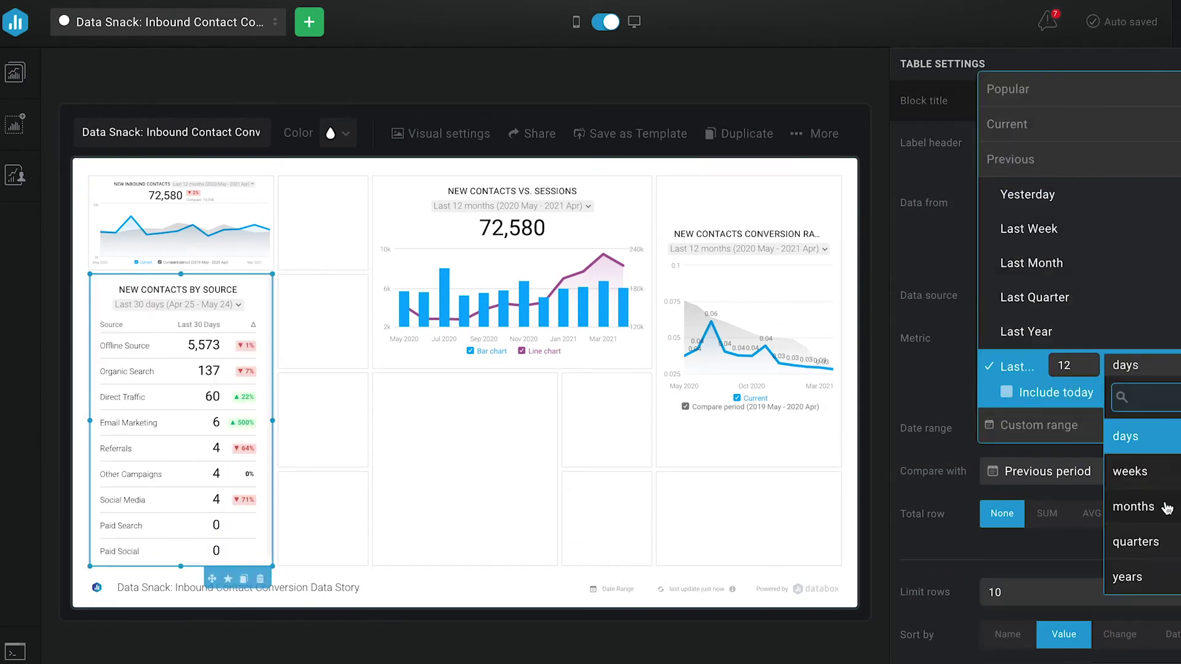
left_click(1167, 503)
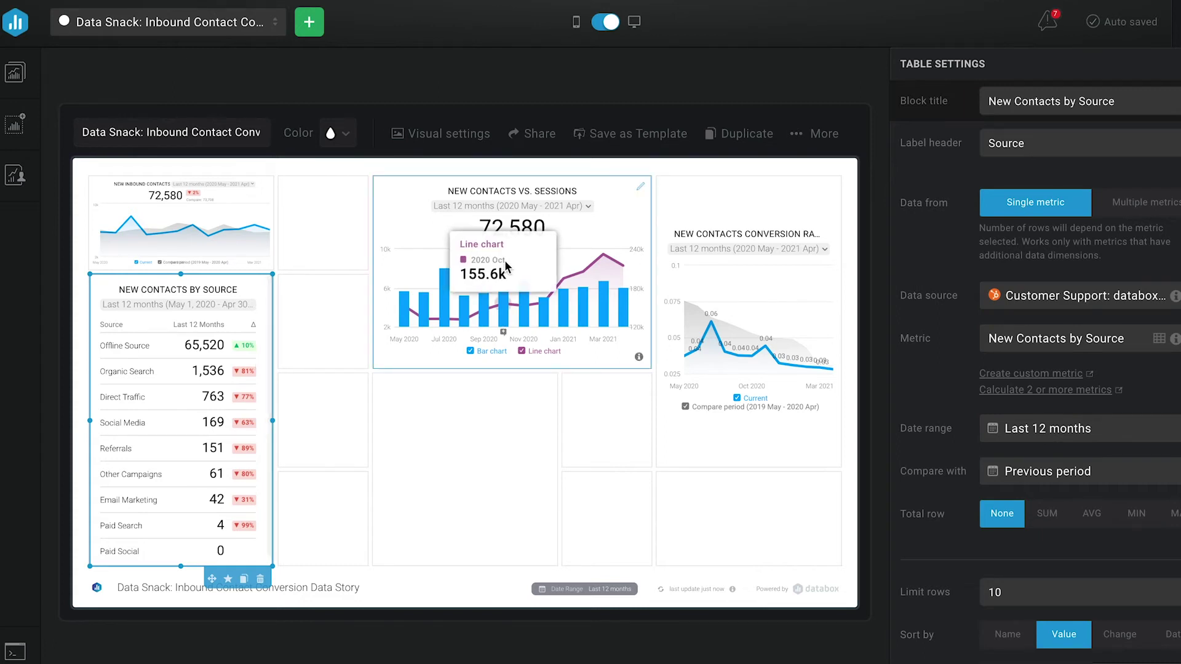
left_click_drag(498, 265, 419, 264)
Add a two-column-wide line chart for Sessions by Source below the combo chart.
left_click(16, 130)
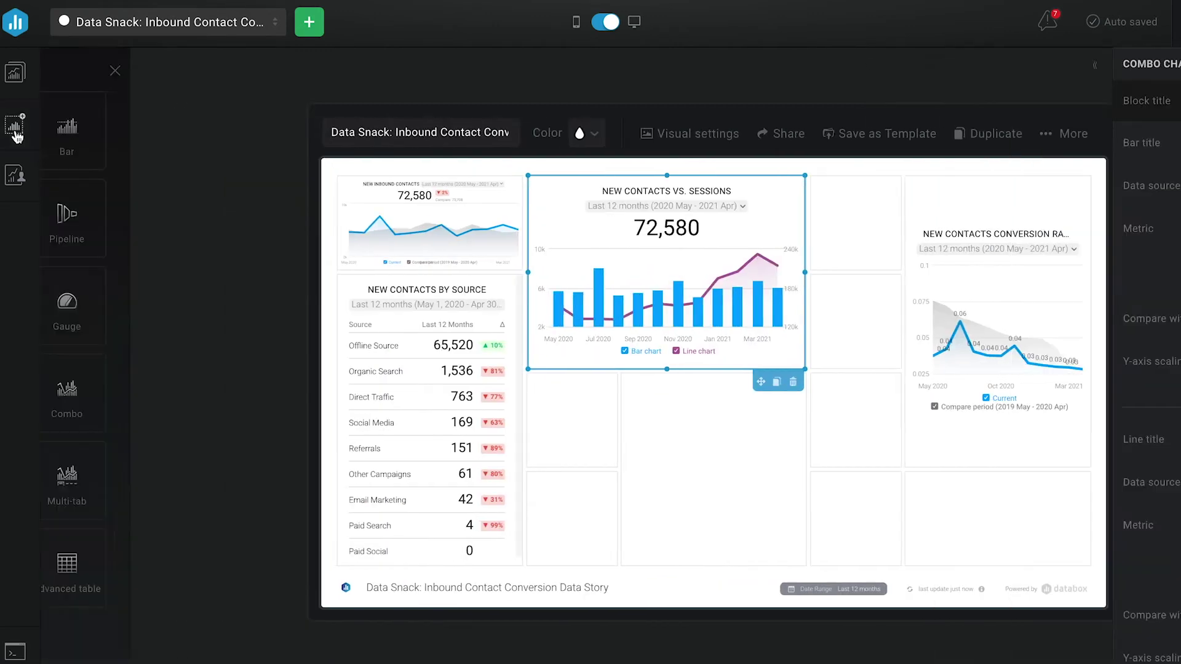
left_click_drag(173, 126, 640, 434)
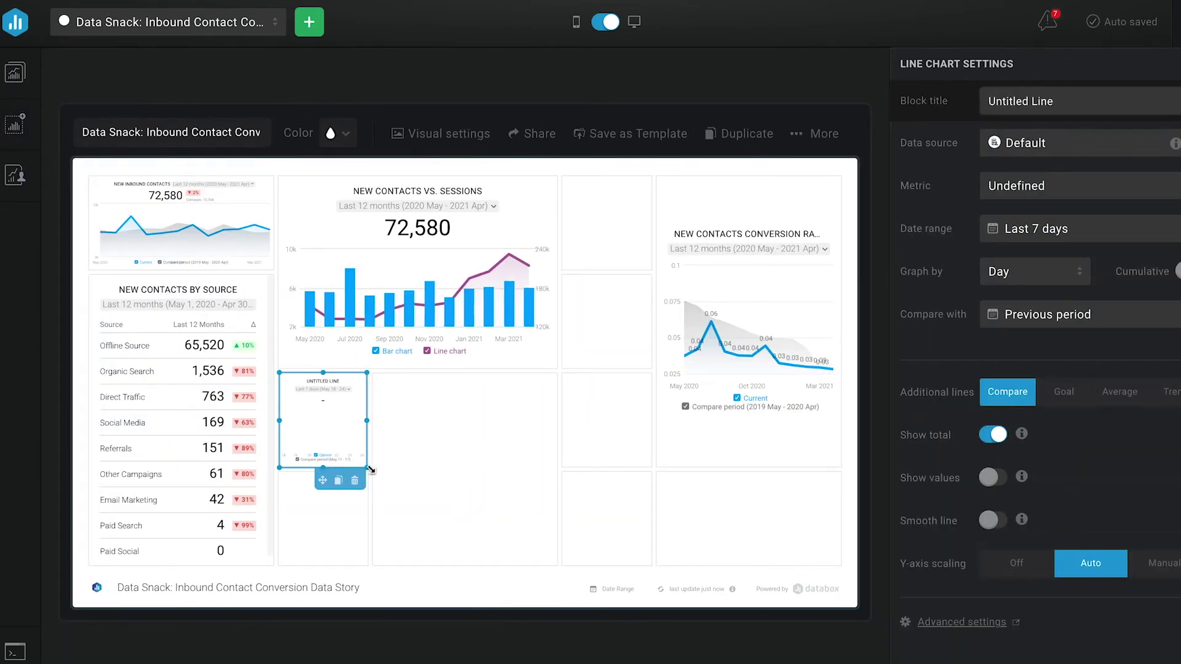
left_click_drag(369, 468, 548, 566)
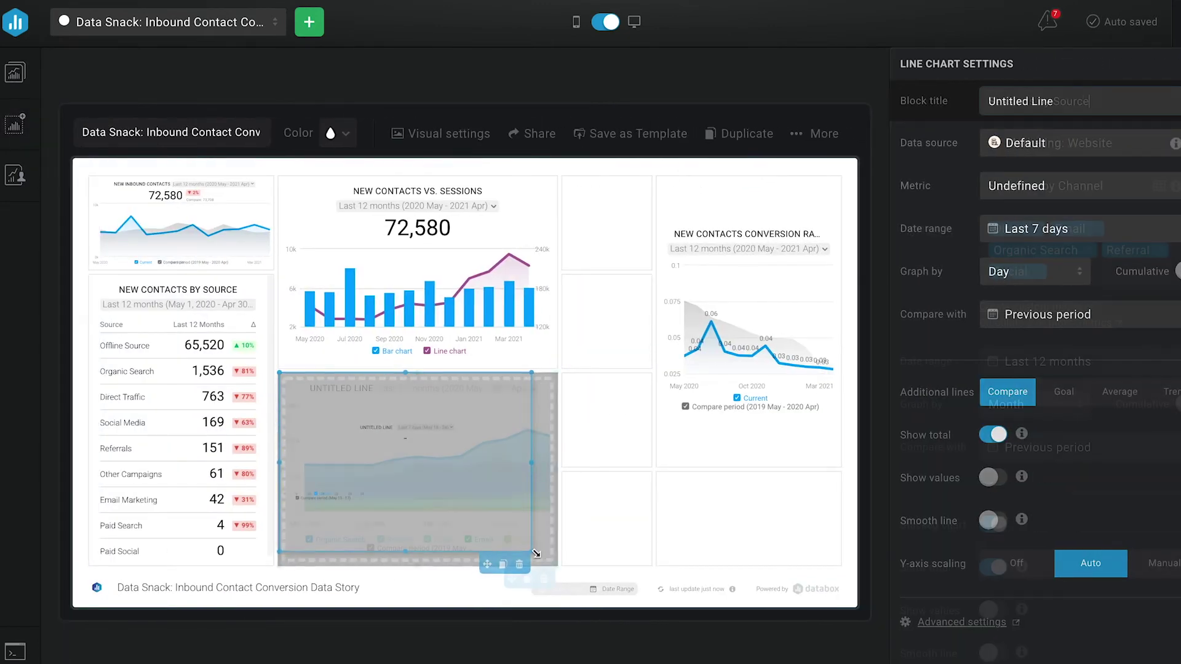
left_click_drag(547, 566, 557, 566)
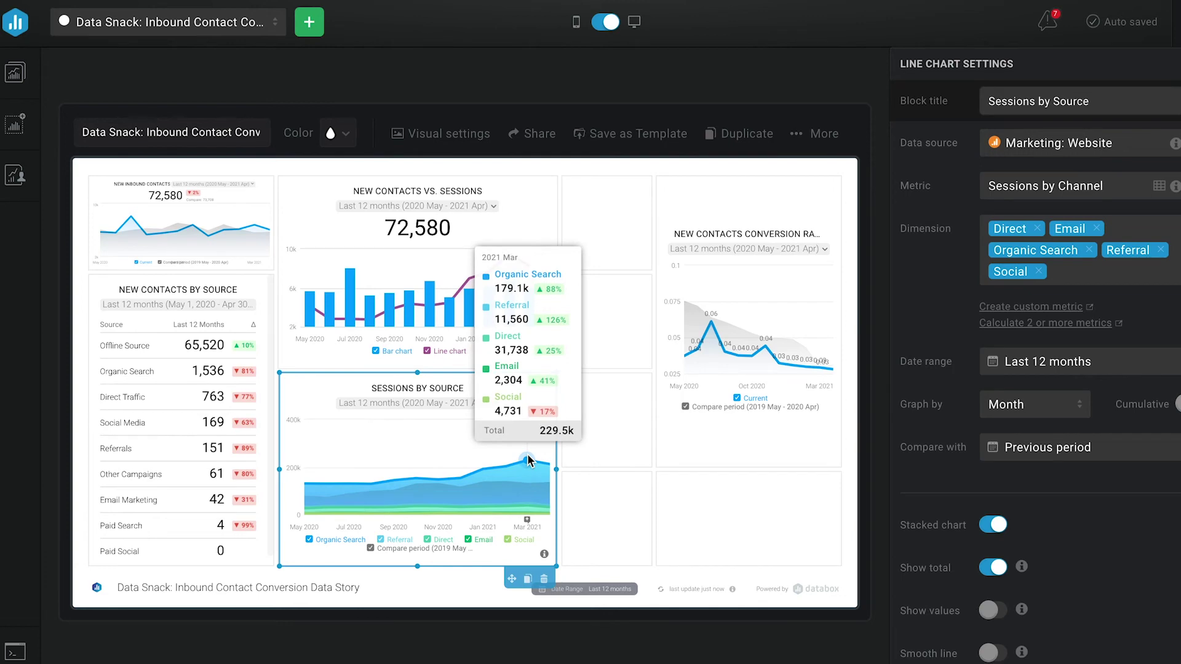
Add the Landing Page Performance table under the conversion-rate chart.
left_click(747, 289)
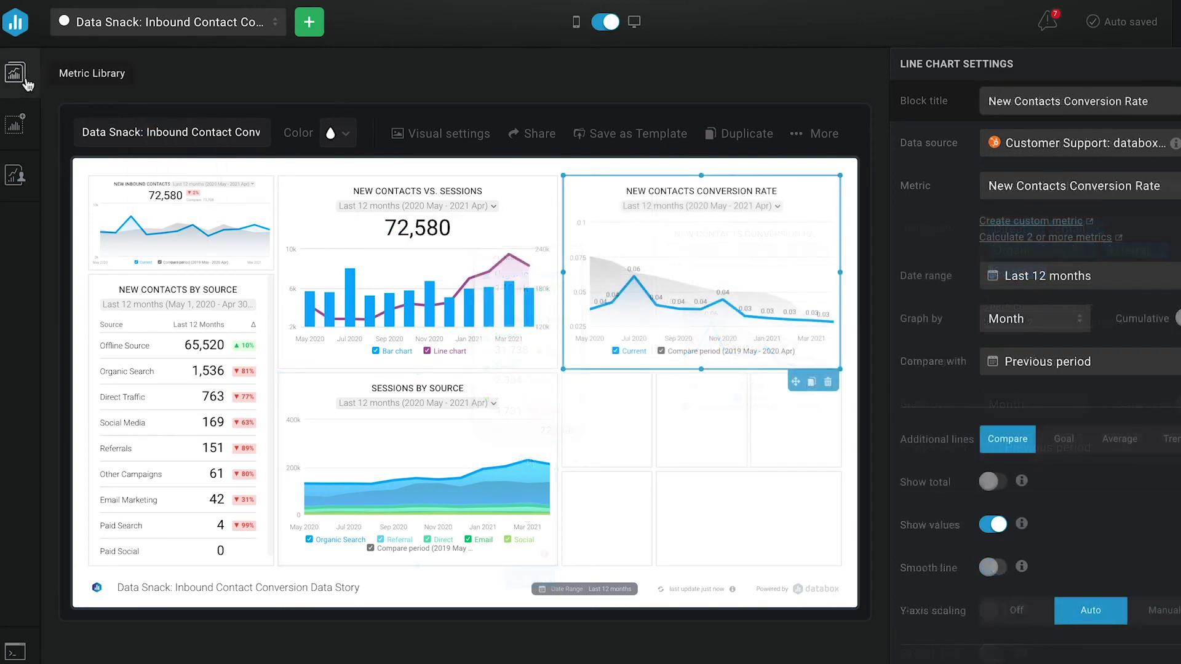
left_click(26, 80)
left_click(163, 106)
type("landing")
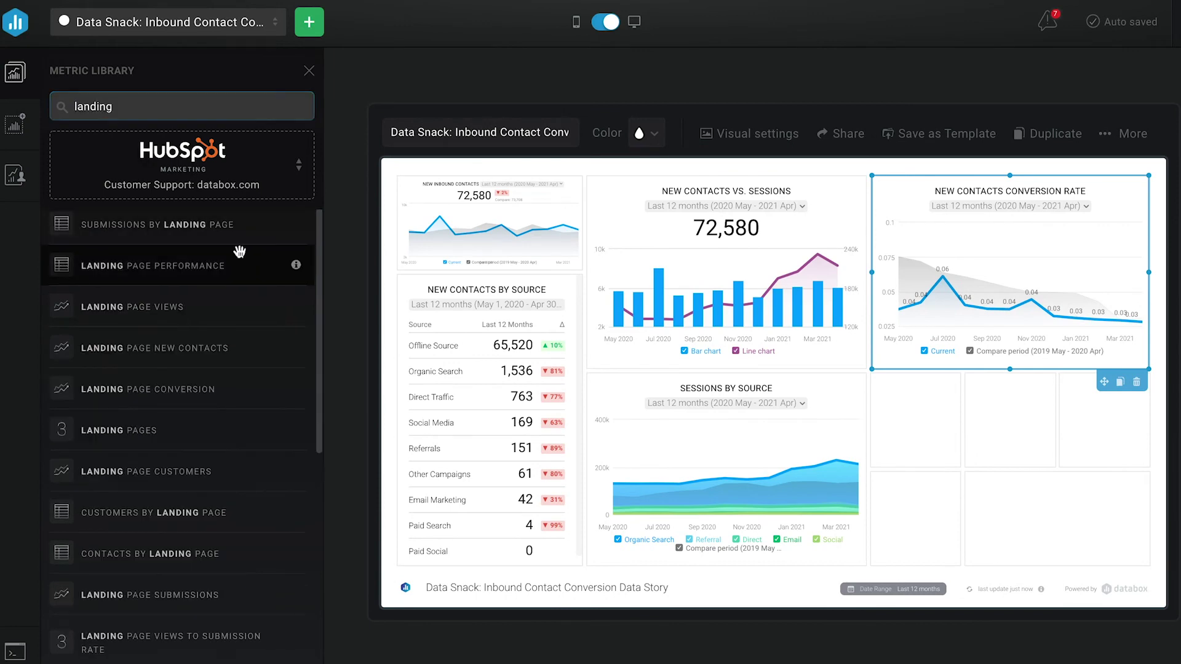
left_click_drag(295, 264, 913, 400)
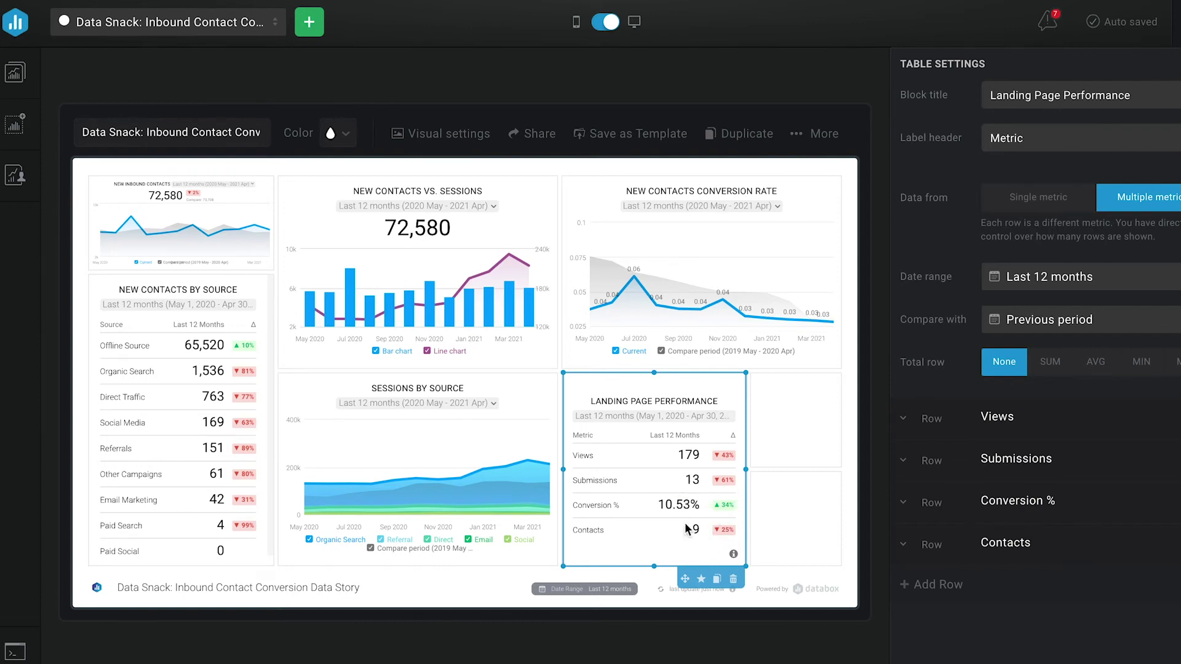
Drop two number blocks beside and below the Landing Page Performance table.
left_click(6, 126)
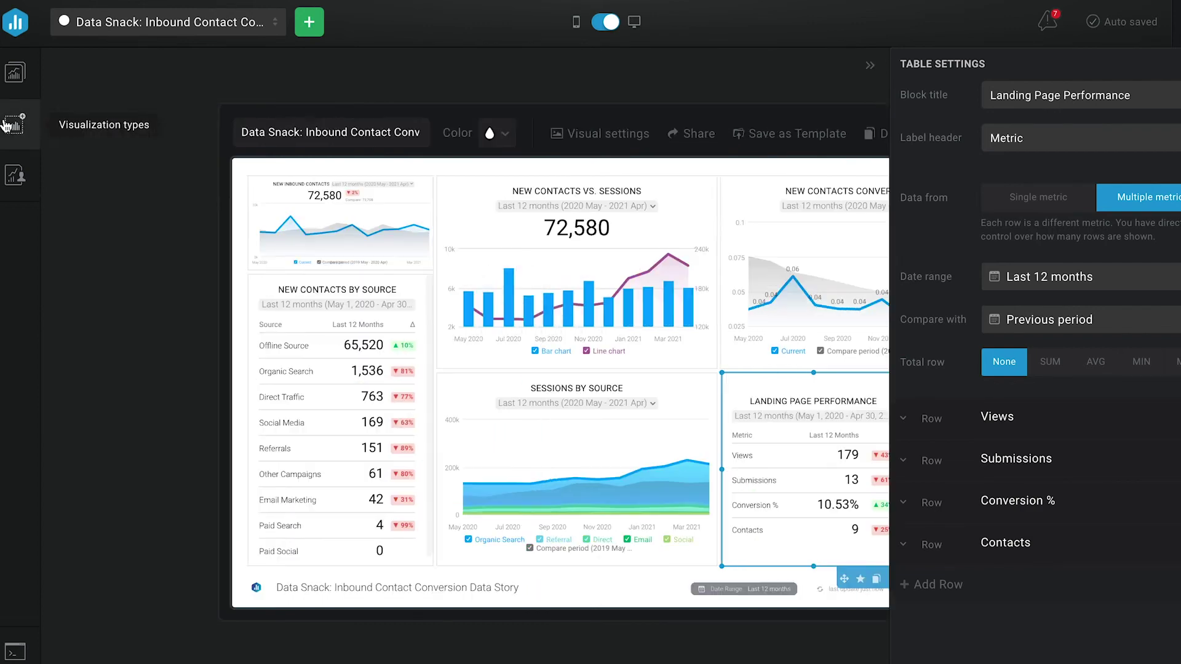
left_click_drag(74, 128, 1120, 421)
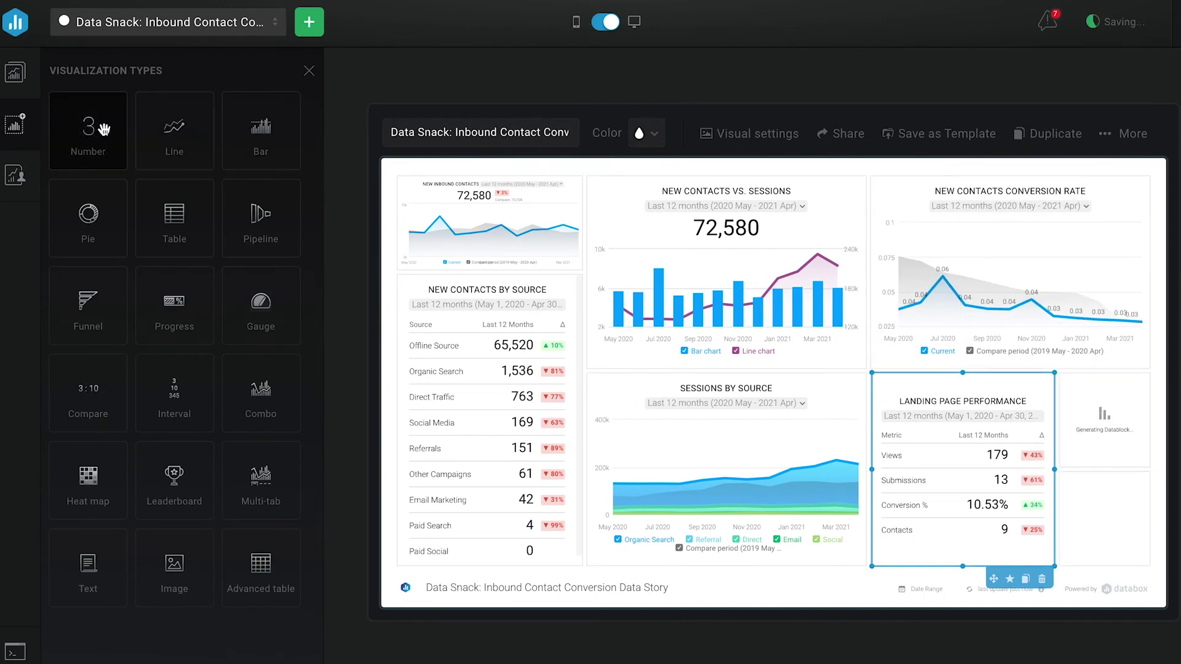
left_click_drag(90, 126, 1103, 523)
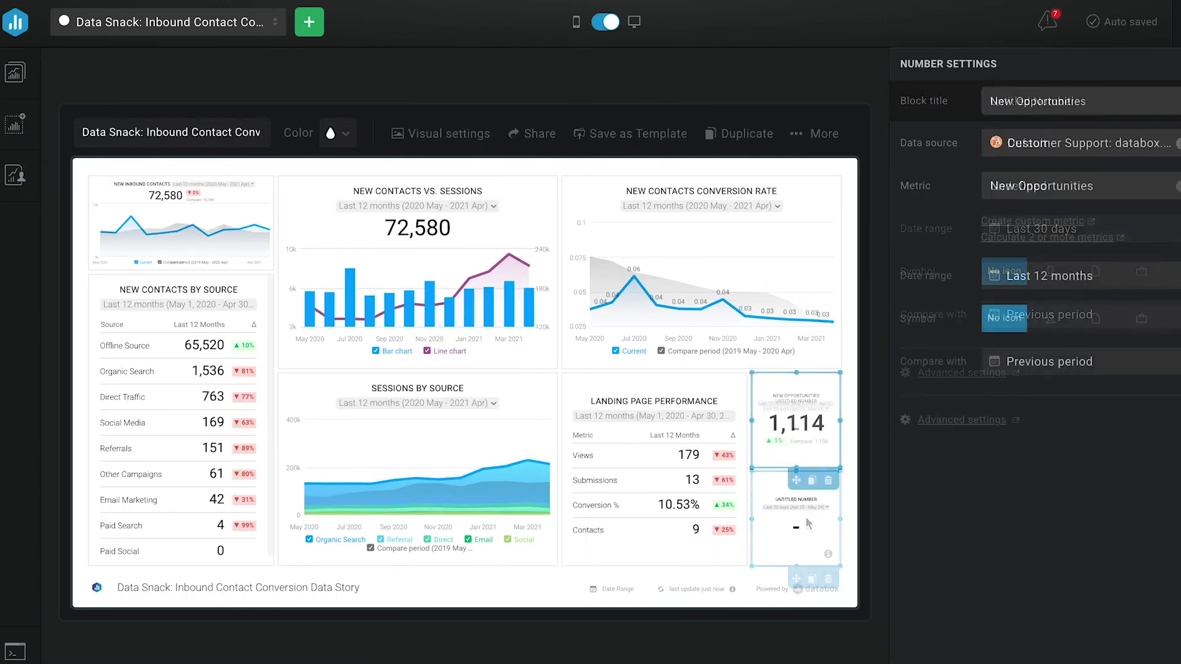